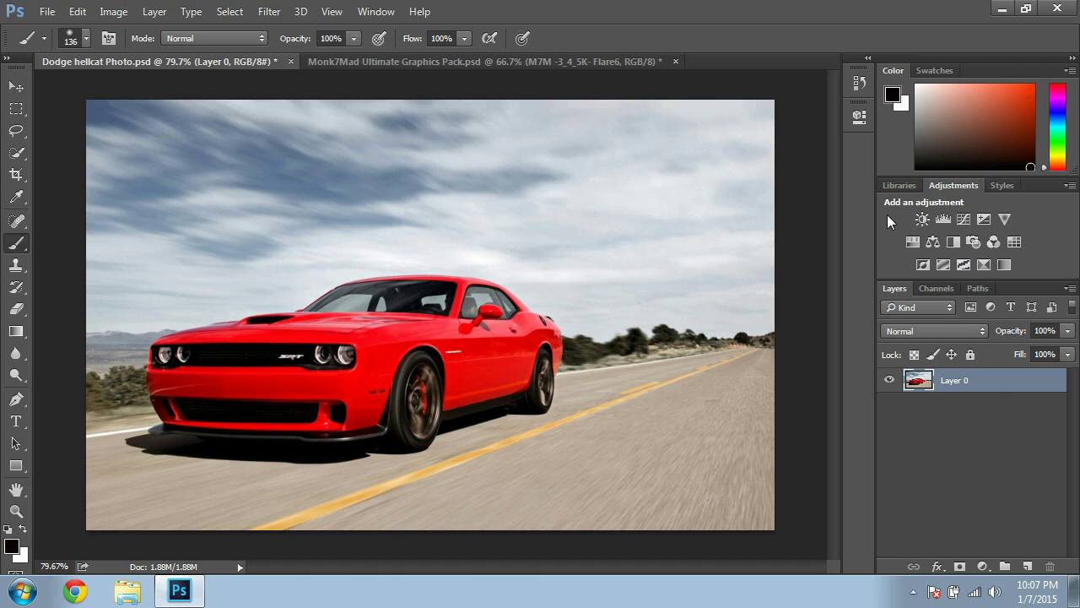
# Add a Selective Color adjustment layer directly above the Challenger photo's Layer 0
pyautogui.click(984, 265)
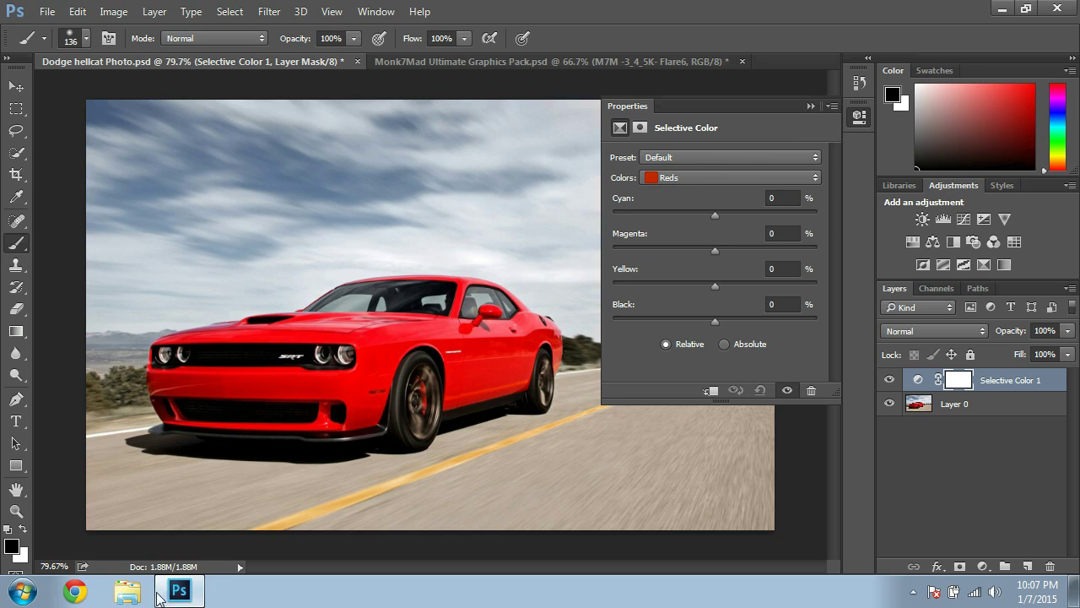
# Try a Yellow shift in the Whites colour range, then reset it to zero
pyautogui.click(803, 177)
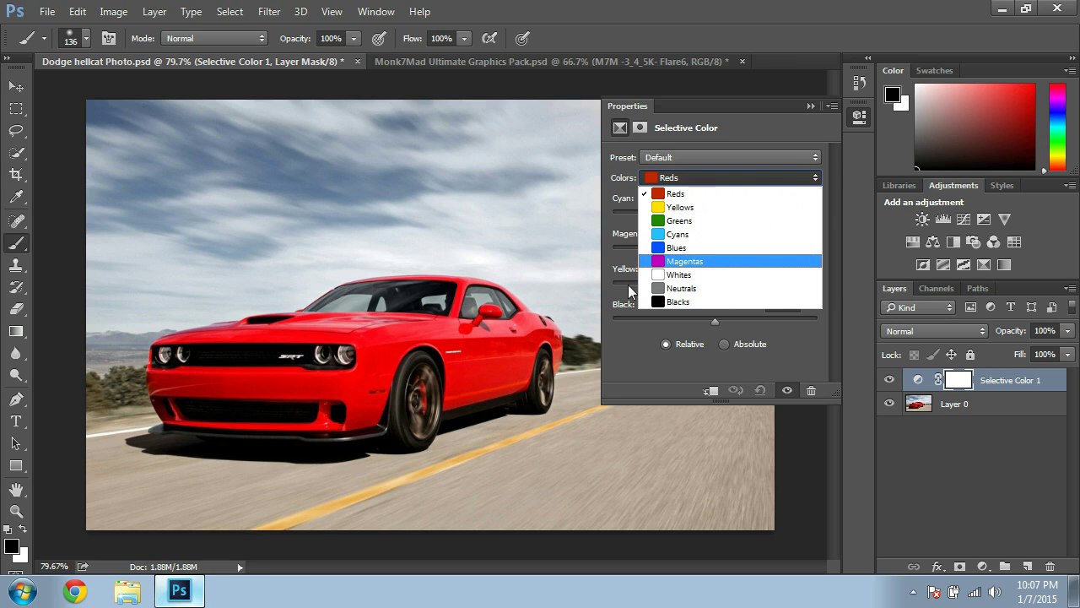
pyautogui.click(669, 275)
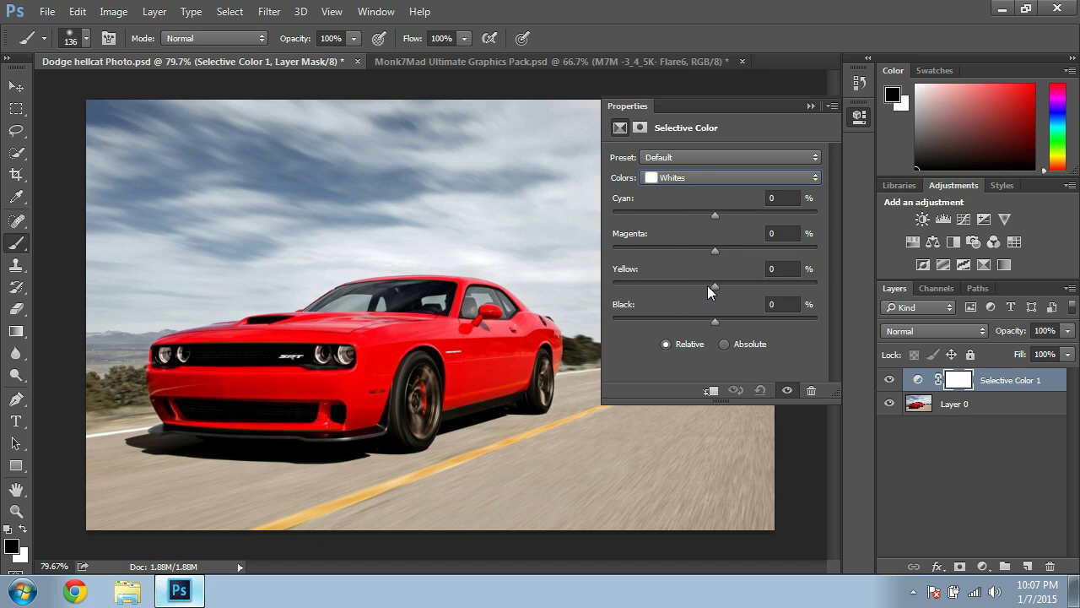
pyautogui.moveTo(708, 285); pyautogui.dragTo(715, 255)
pyautogui.click(714, 281)
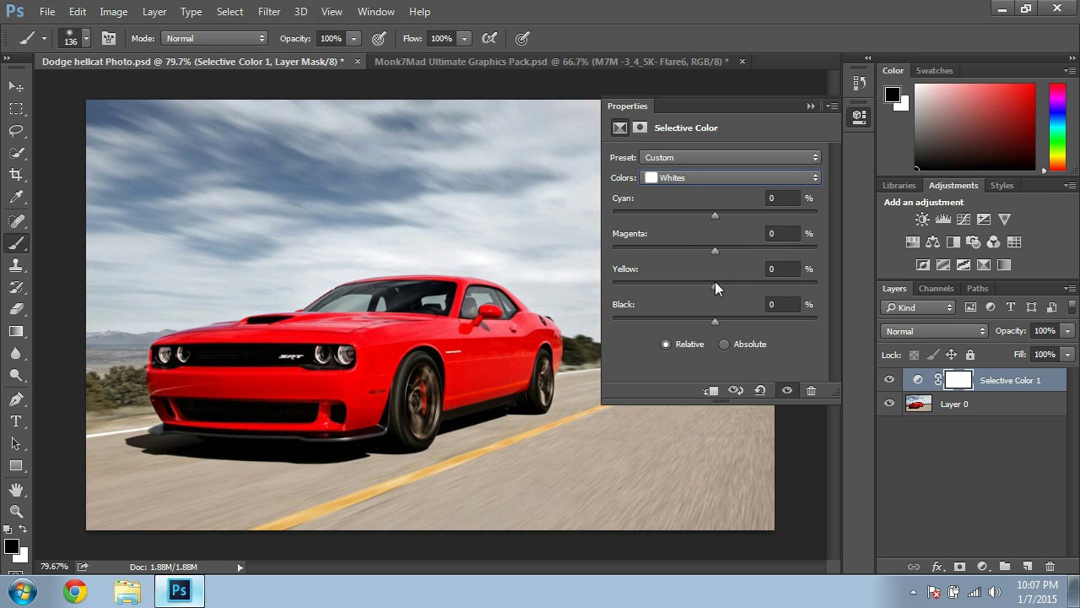
# Set the Reds range to Yellow -55, Magenta +2 and Black -26
pyautogui.click(752, 179)
pyautogui.click(746, 194)
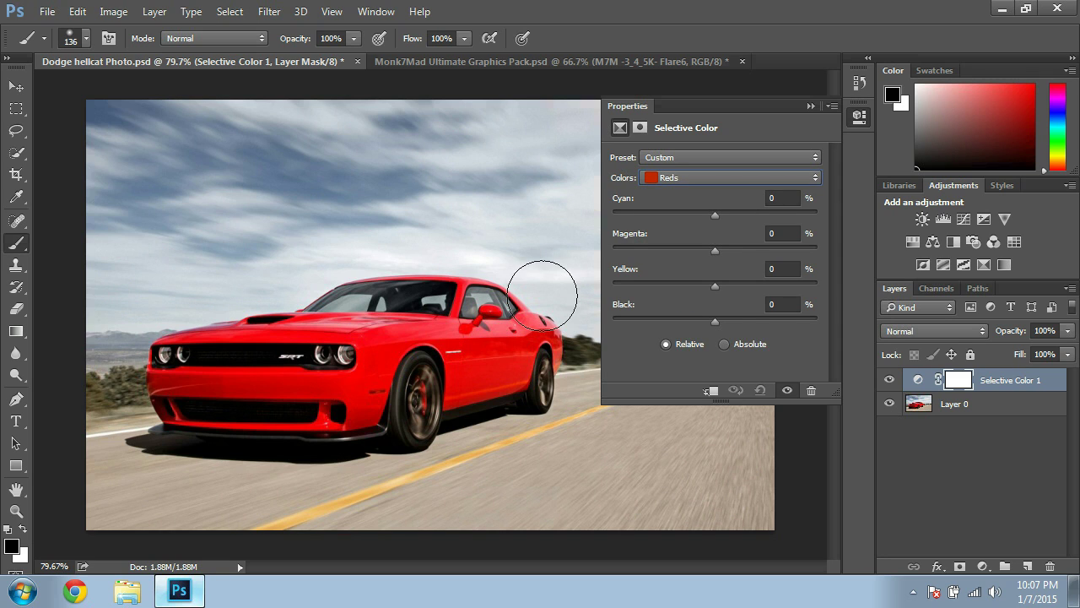
pyautogui.moveTo(712, 285); pyautogui.dragTo(658, 289)
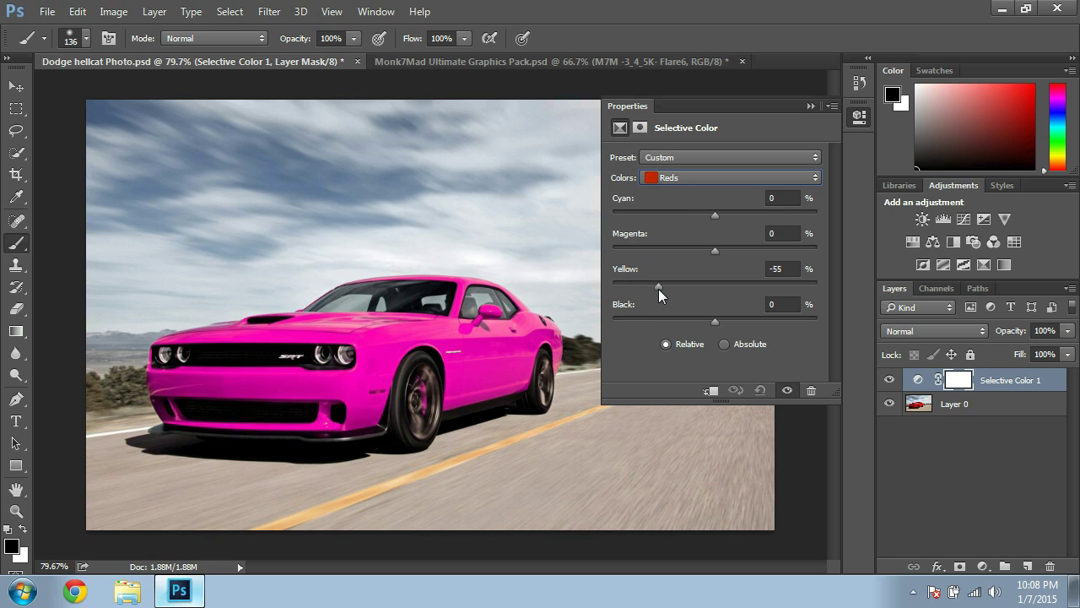
pyautogui.moveTo(714, 248)
pyautogui.mouseDown()
pyautogui.moveTo(654, 254)
pyautogui.moveTo(750, 254)
pyautogui.moveTo(716, 259)
pyautogui.mouseUp()
pyautogui.moveTo(715, 324); pyautogui.dragTo(688, 329)
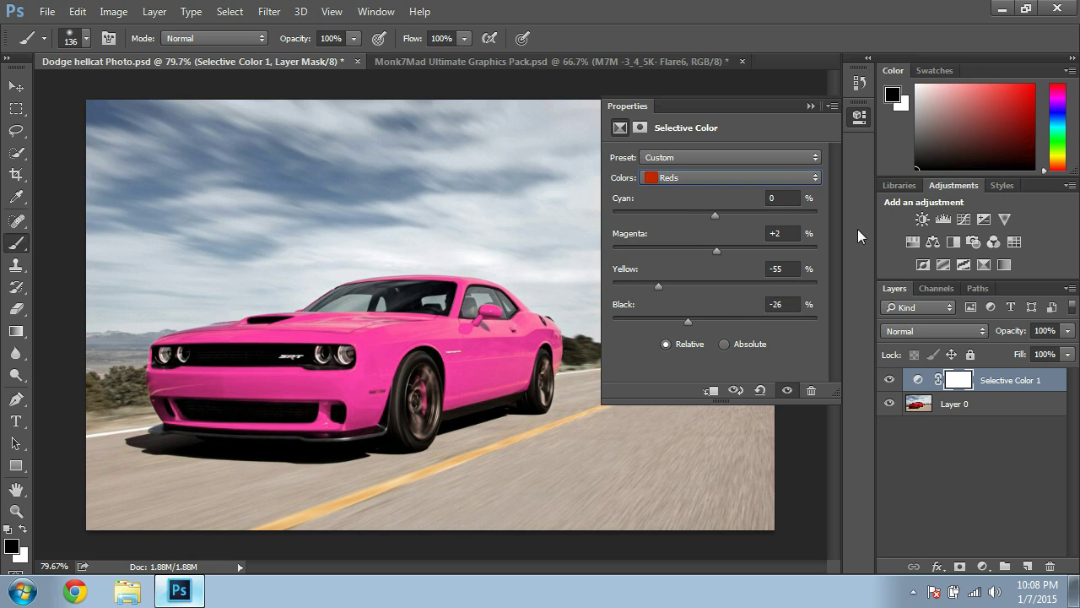
pyautogui.click(808, 107)
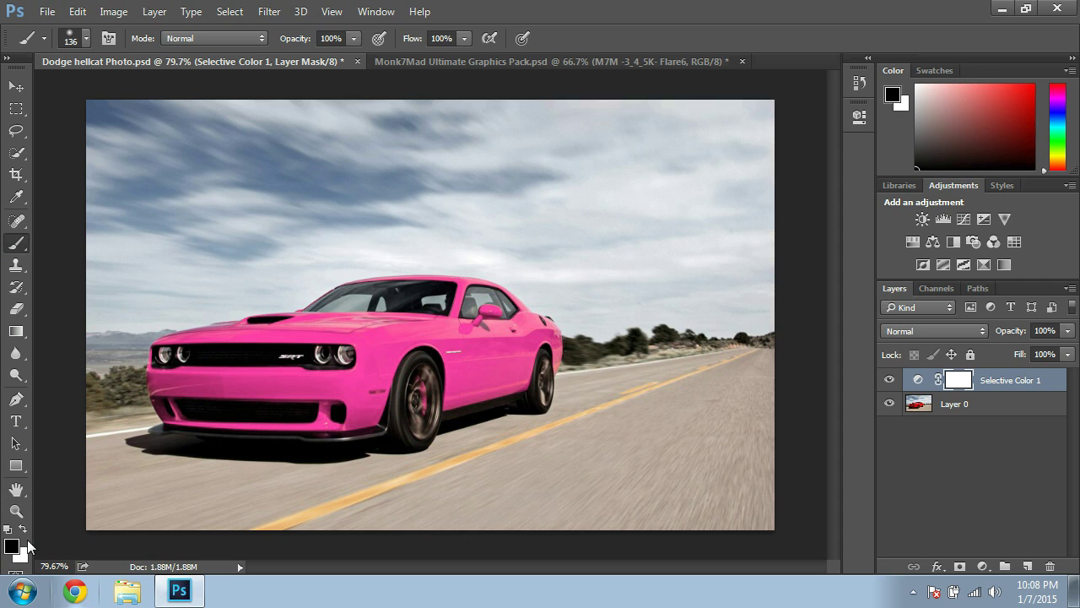
# Set the brush size to 46 px and zoom the view to 95.67%
pyautogui.click(47, 12)
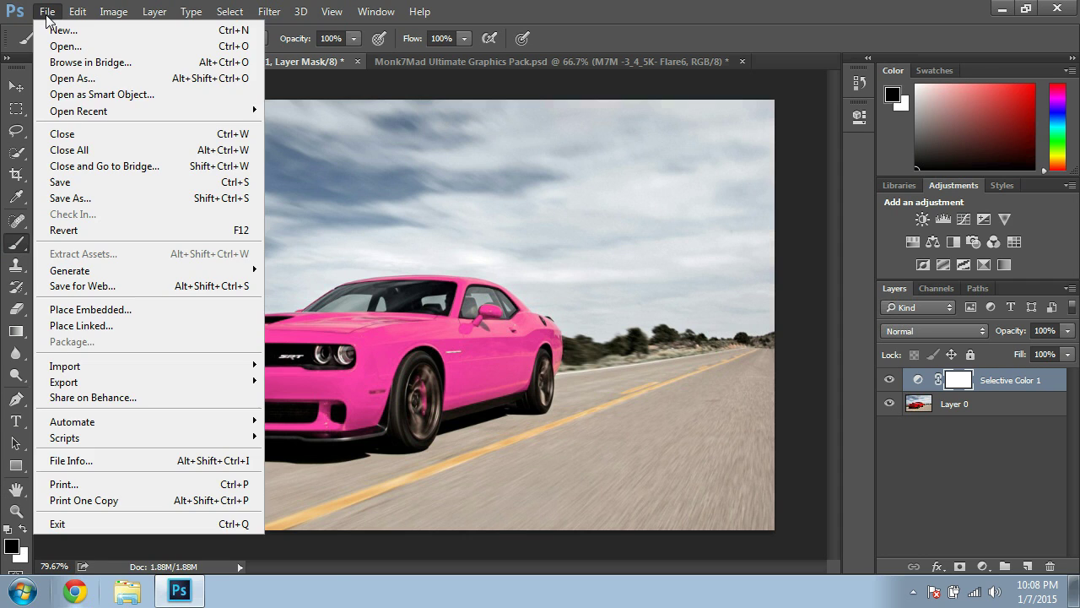
pyautogui.click(85, 38)
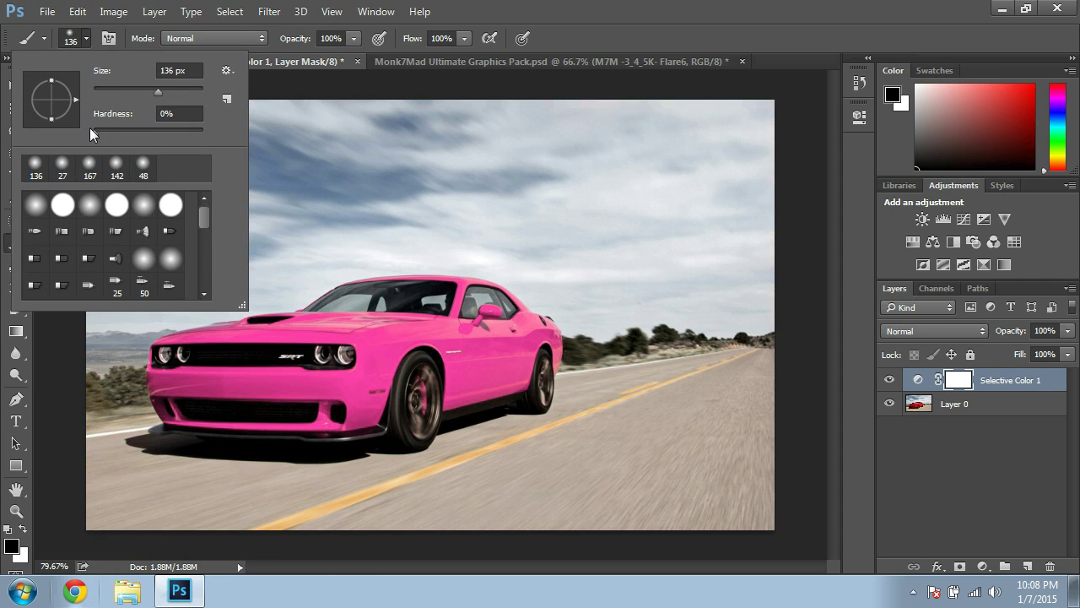
pyautogui.moveTo(129, 91); pyautogui.dragTo(118, 91)
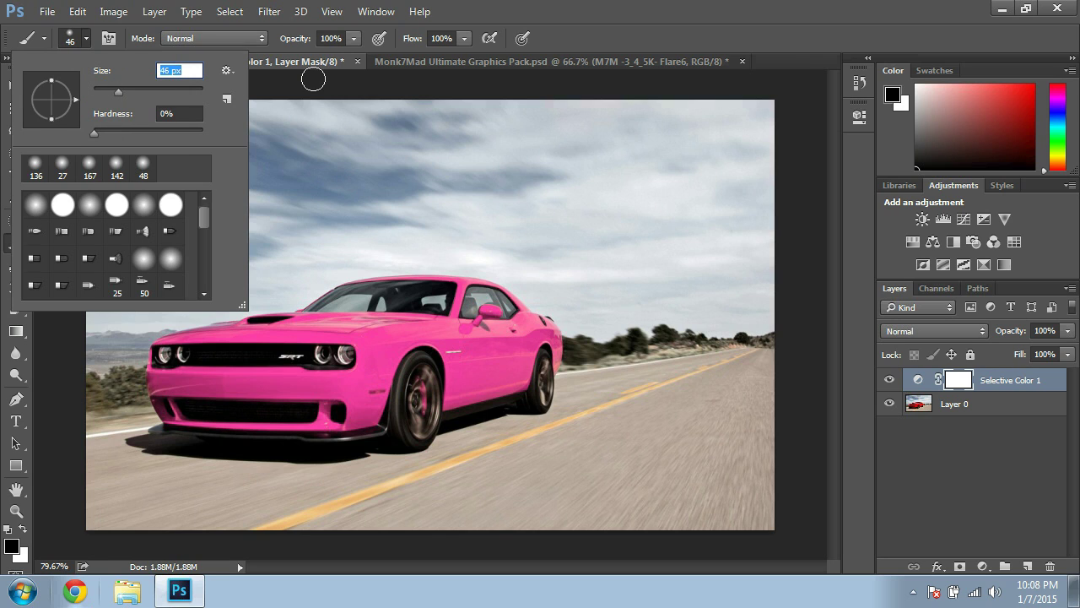
pyautogui.press('Return')
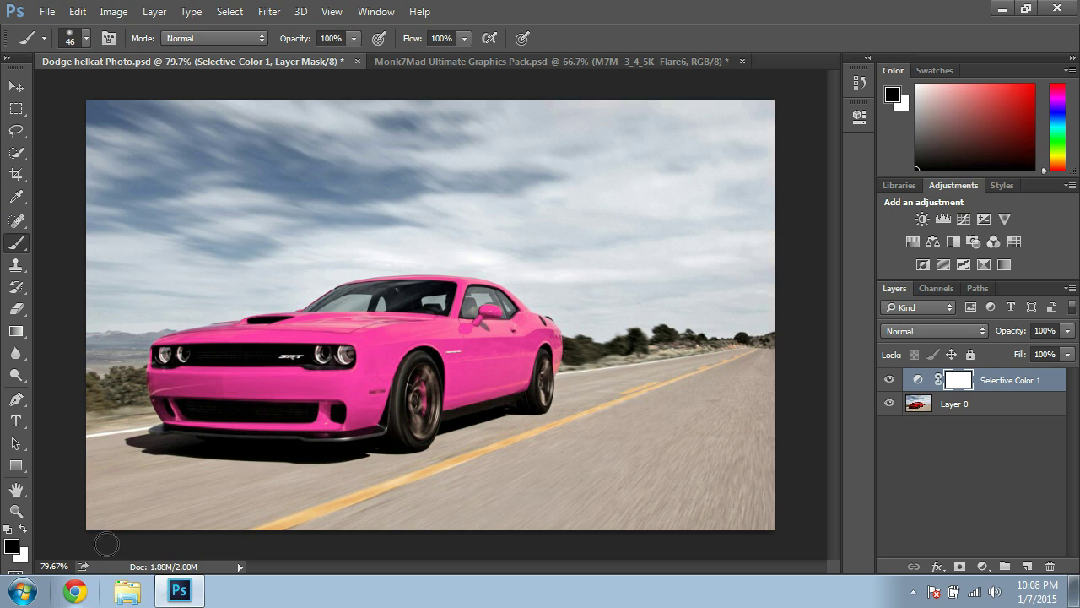
pyautogui.click(54, 566)
pyautogui.write('95.67')
pyautogui.press('Return')
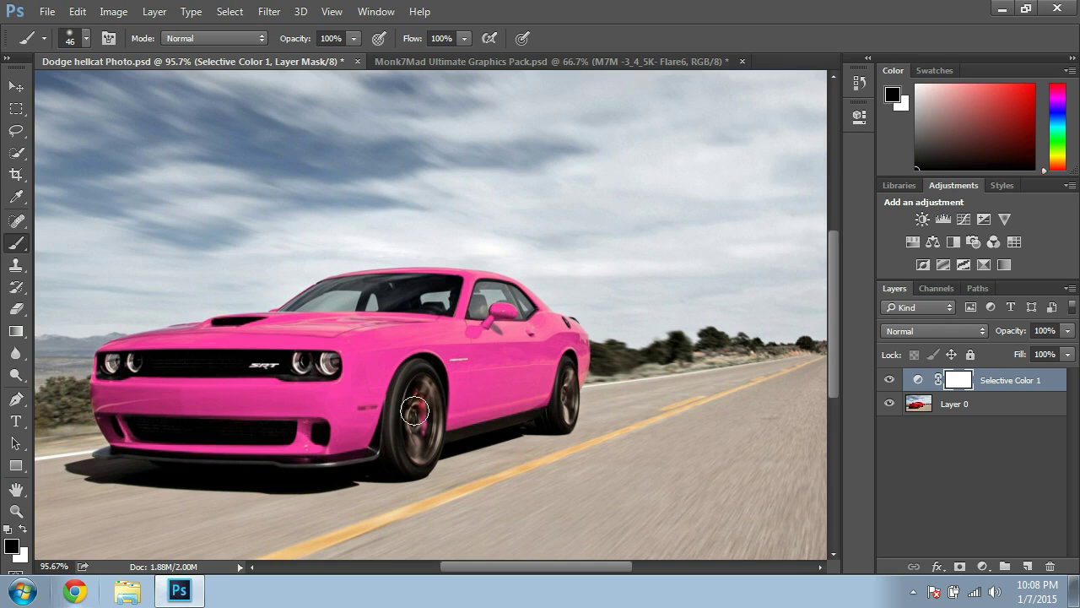
# Paint black on the mask over the front wheel, undoing the rear-wheel stroke
pyautogui.moveTo(415, 411)
pyautogui.mouseDown()
pyautogui.moveTo(414, 450)
pyautogui.moveTo(426, 393)
pyautogui.mouseUp()
pyautogui.moveTo(543, 398)
pyautogui.mouseDown()
pyautogui.moveTo(569, 382)
pyautogui.moveTo(563, 418)
pyautogui.mouseUp()
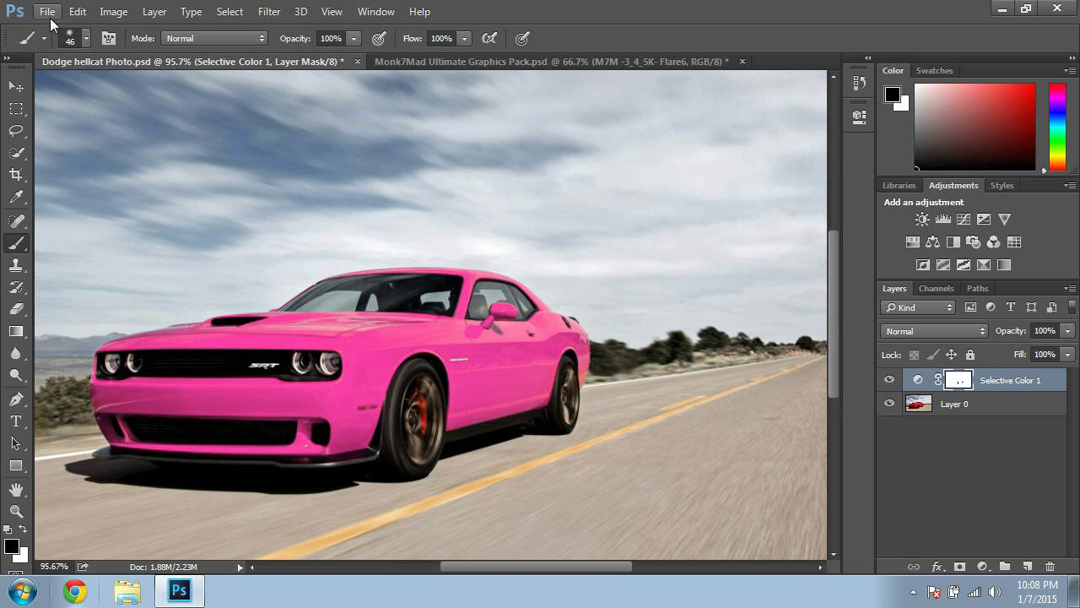
pyautogui.click(76, 11)
pyautogui.click(127, 63)
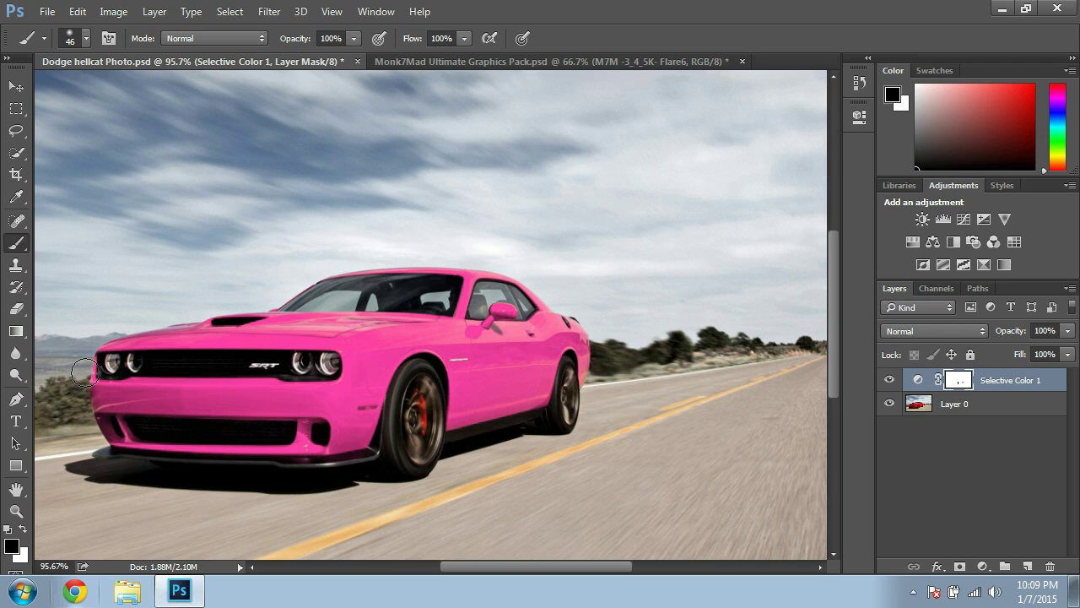
# With a 26 px brush, repaint the mask so only the front caliper shows red
pyautogui.click(86, 38)
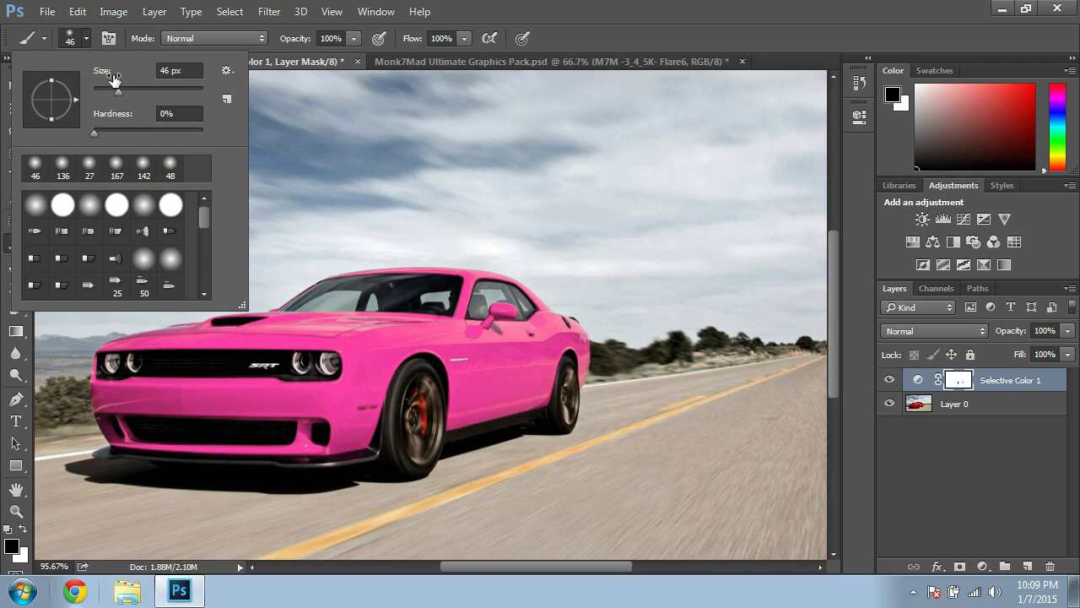
pyautogui.moveTo(110, 91); pyautogui.dragTo(107, 91)
pyautogui.press('Return')
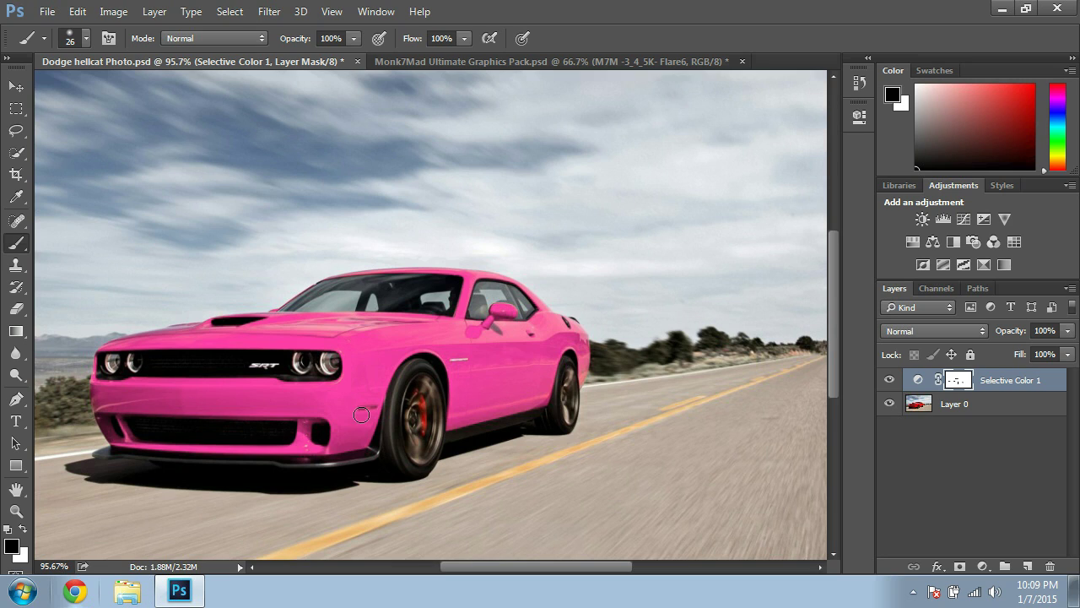
pyautogui.click(23, 529)
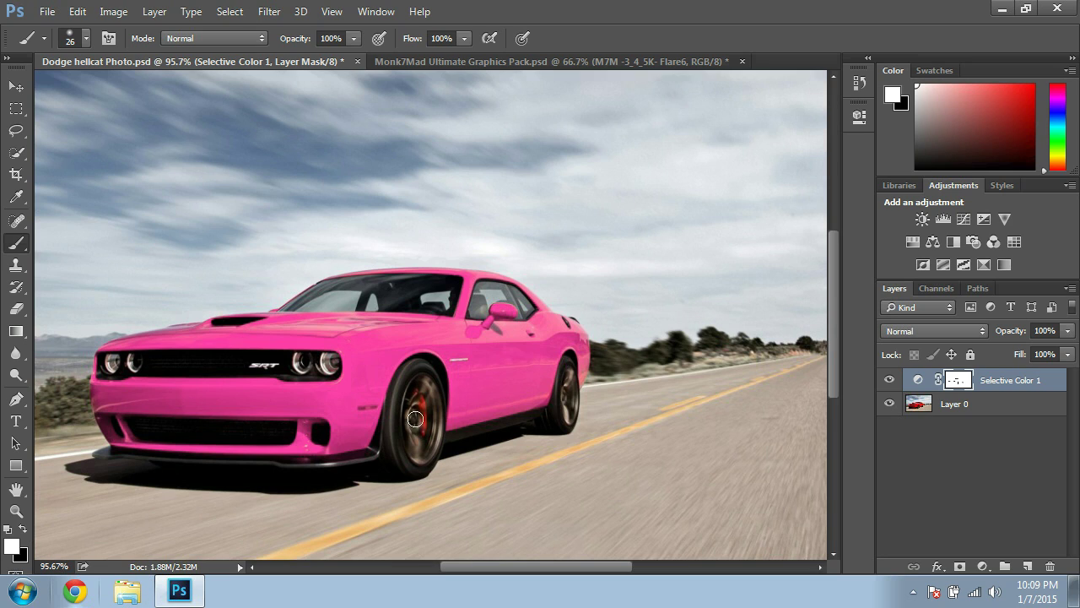
pyautogui.moveTo(415, 419)
pyautogui.mouseDown()
pyautogui.moveTo(419, 405)
pyautogui.moveTo(422, 426)
pyautogui.moveTo(406, 416)
pyautogui.mouseUp()
pyautogui.click(23, 528)
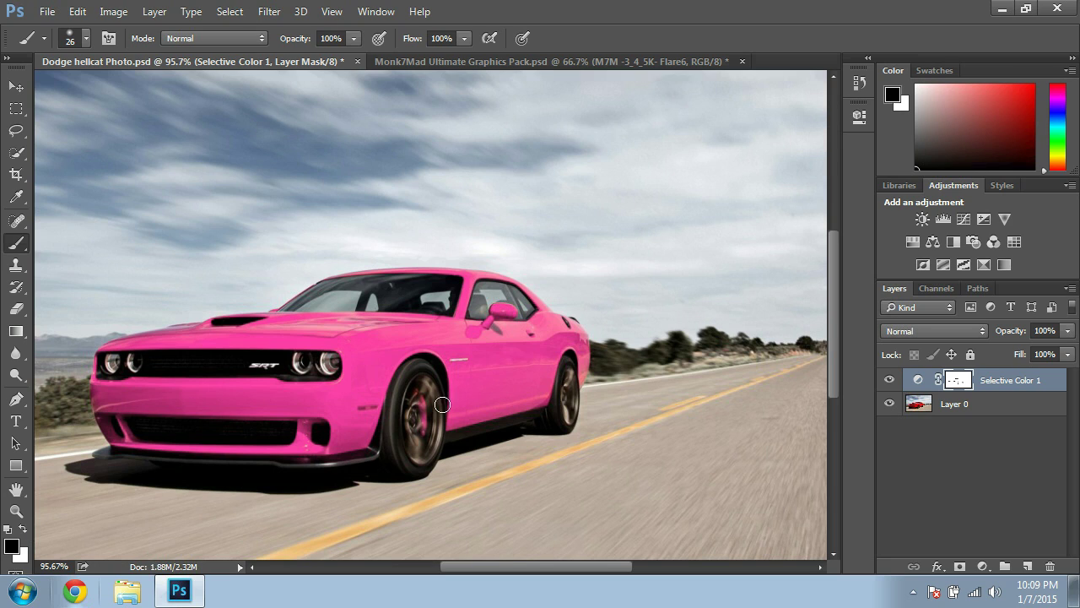
pyautogui.moveTo(443, 405)
pyautogui.mouseDown()
pyautogui.moveTo(426, 392)
pyautogui.moveTo(423, 419)
pyautogui.mouseUp()
# Zoom out to 86.67% to see the whole photo
pyautogui.click(48, 565)
pyautogui.write('86.67')
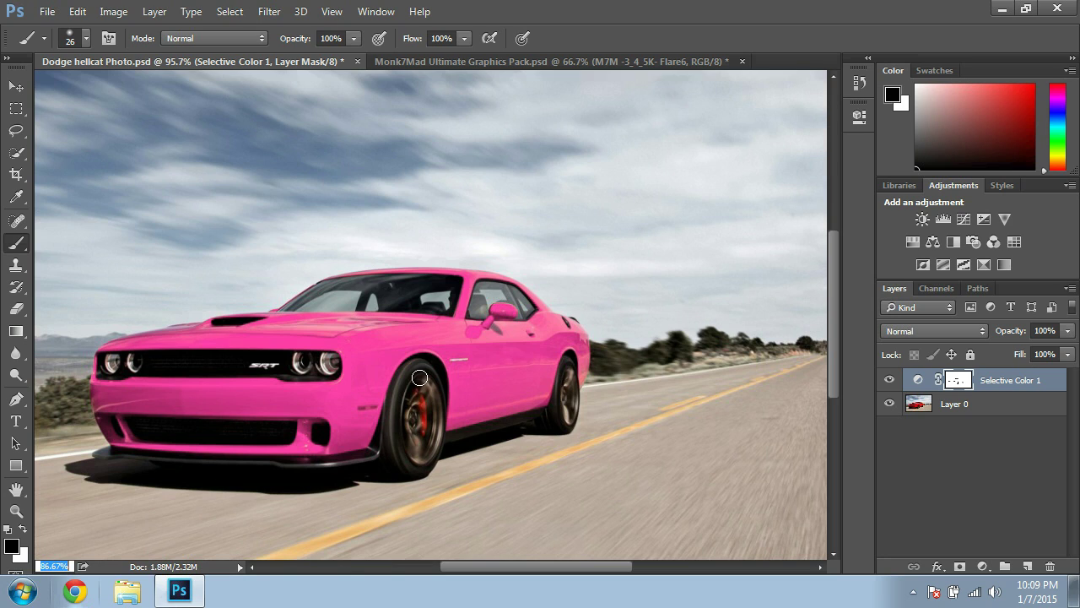
pyautogui.press('Return')
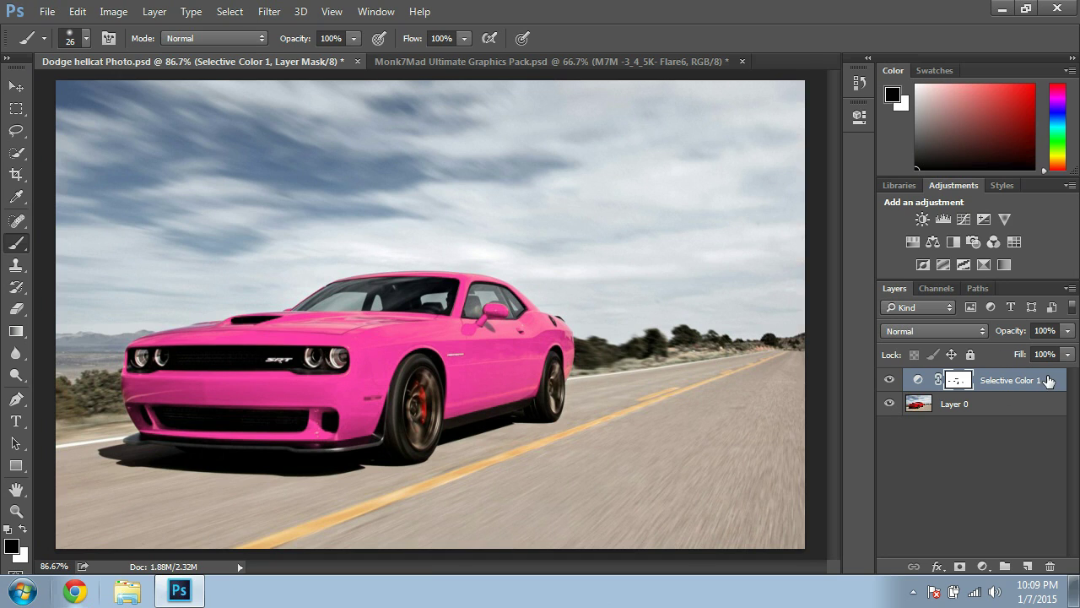
# On a new Layer 1, darken the top-left corner with black gradients, undoing one pass
pyautogui.click(1028, 566)
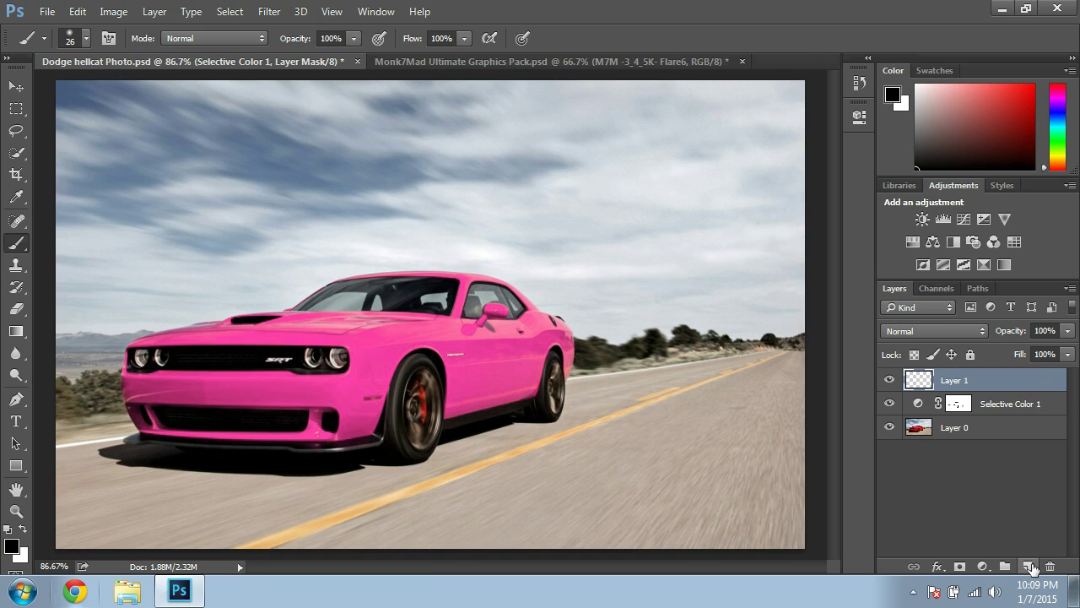
pyautogui.click(22, 337)
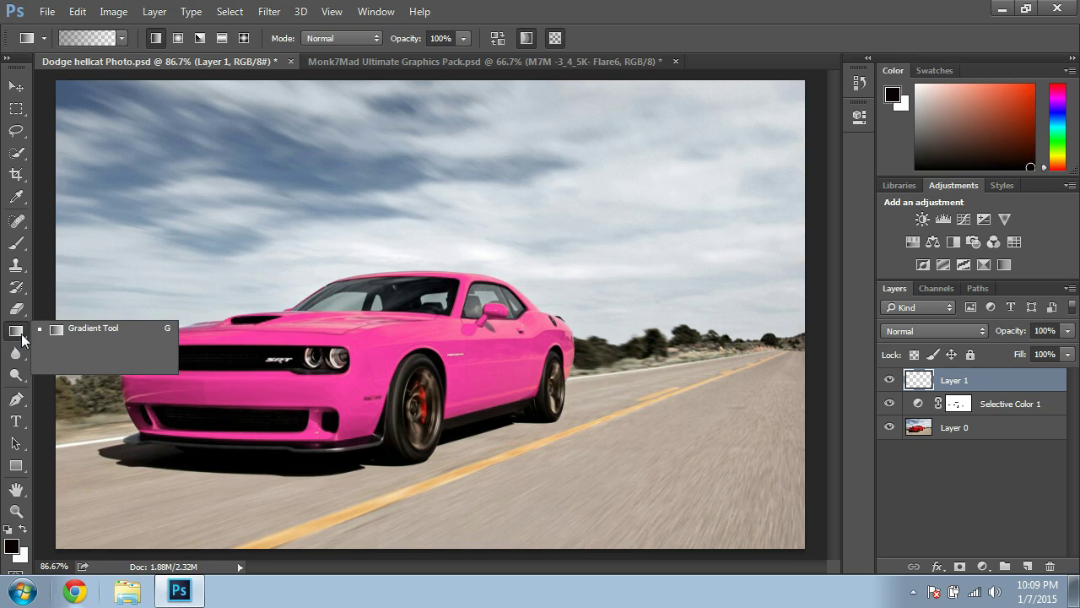
pyautogui.click(114, 332)
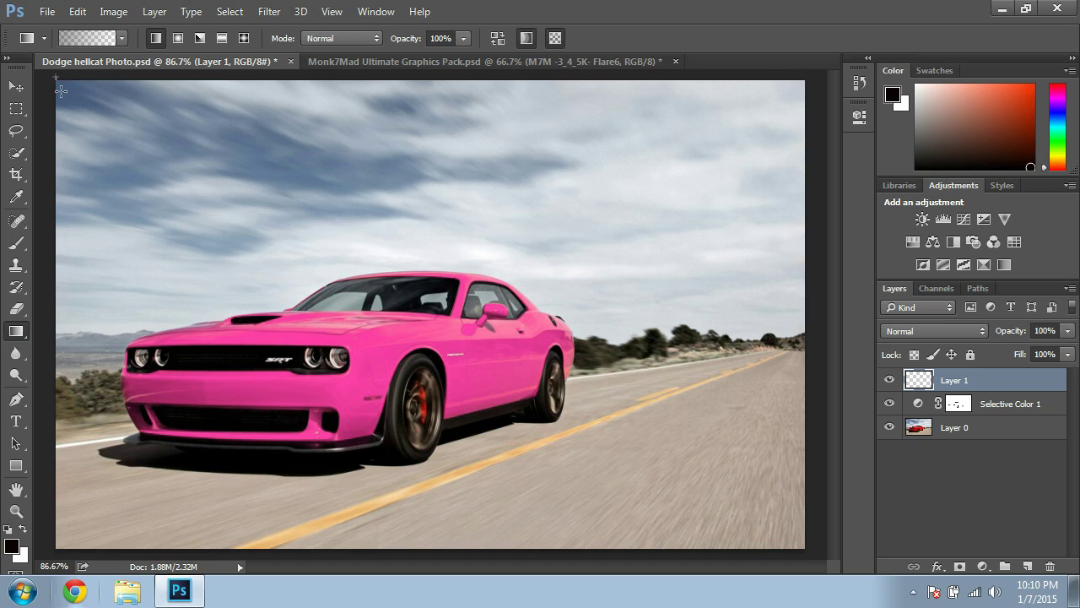
pyautogui.moveTo(55, 76); pyautogui.dragTo(204, 241)
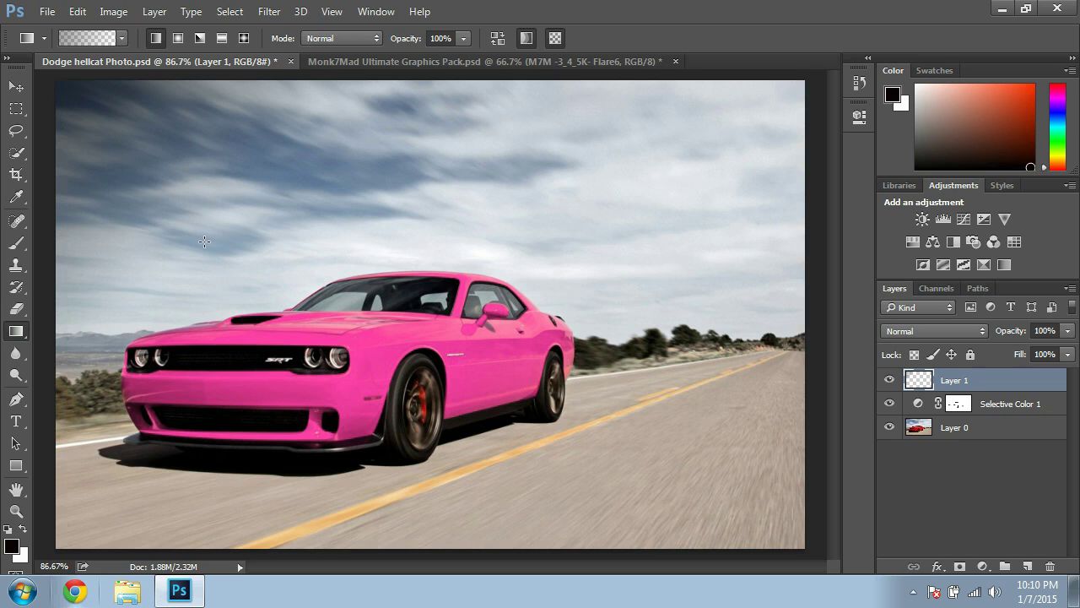
pyautogui.moveTo(187, 91); pyautogui.dragTo(238, 238)
pyautogui.moveTo(159, 89); pyautogui.dragTo(184, 225)
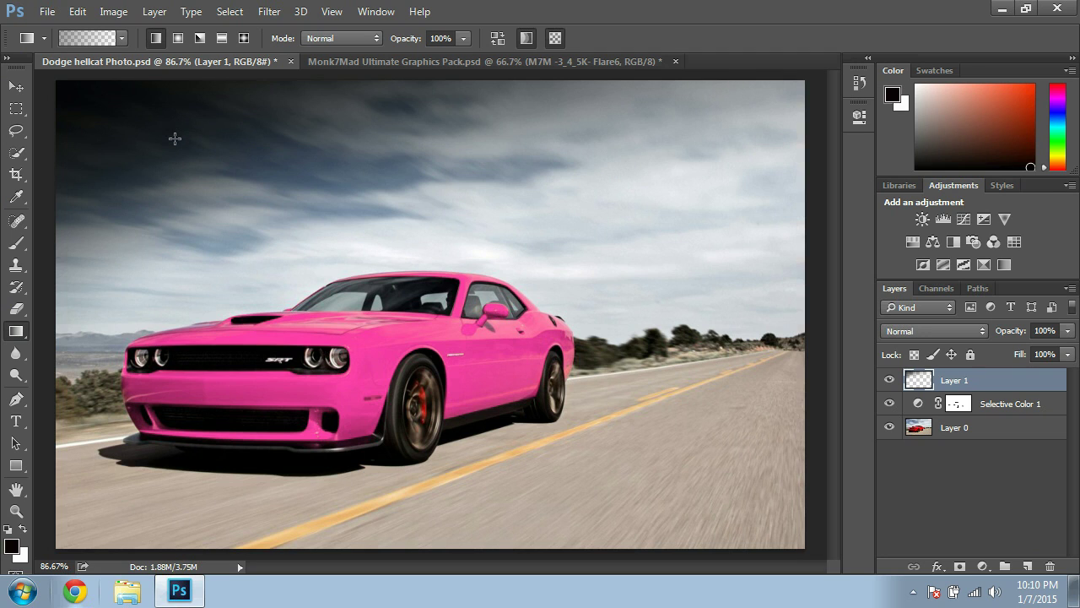
pyautogui.click(77, 11)
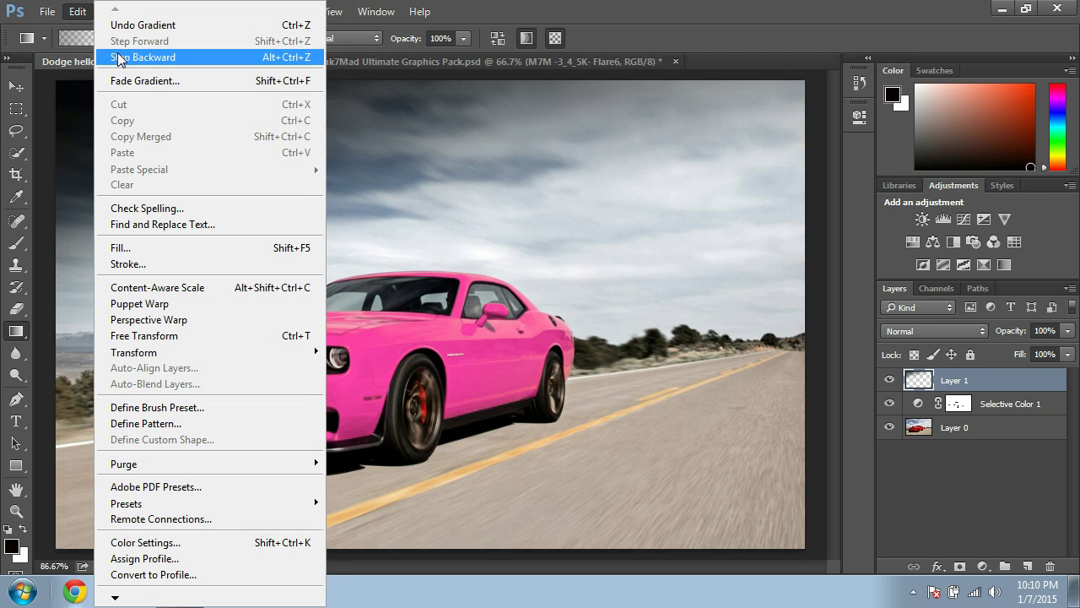
pyautogui.click(106, 58)
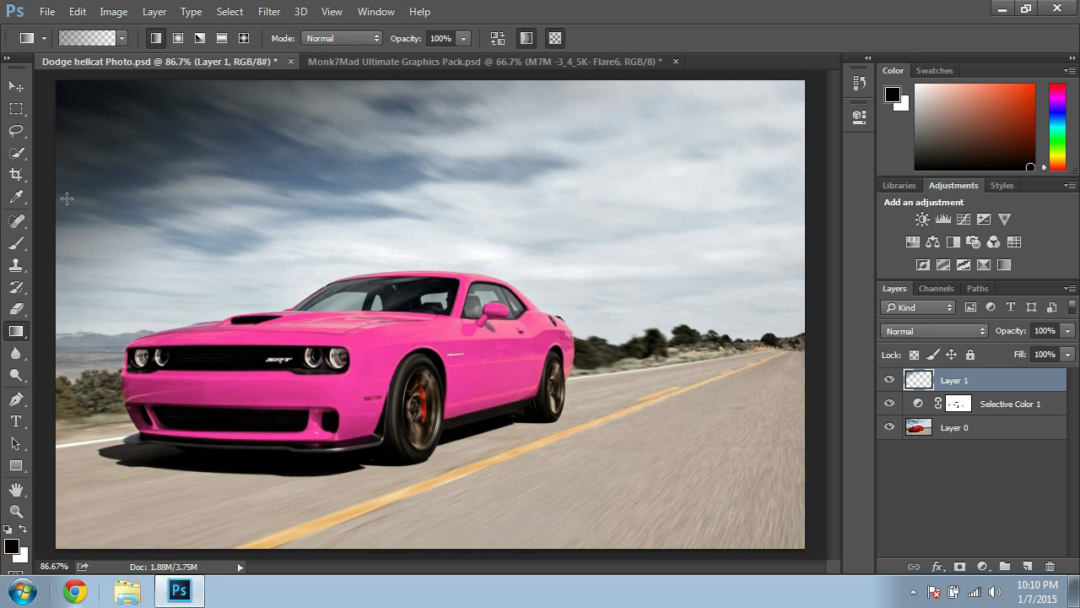
# Darken the left, bottom, right, top-right and top edges with black gradients
pyautogui.moveTo(181, 470); pyautogui.dragTo(305, 209)
pyautogui.moveTo(557, 315); pyautogui.dragTo(605, 166)
pyautogui.moveTo(808, 389); pyautogui.dragTo(648, 363)
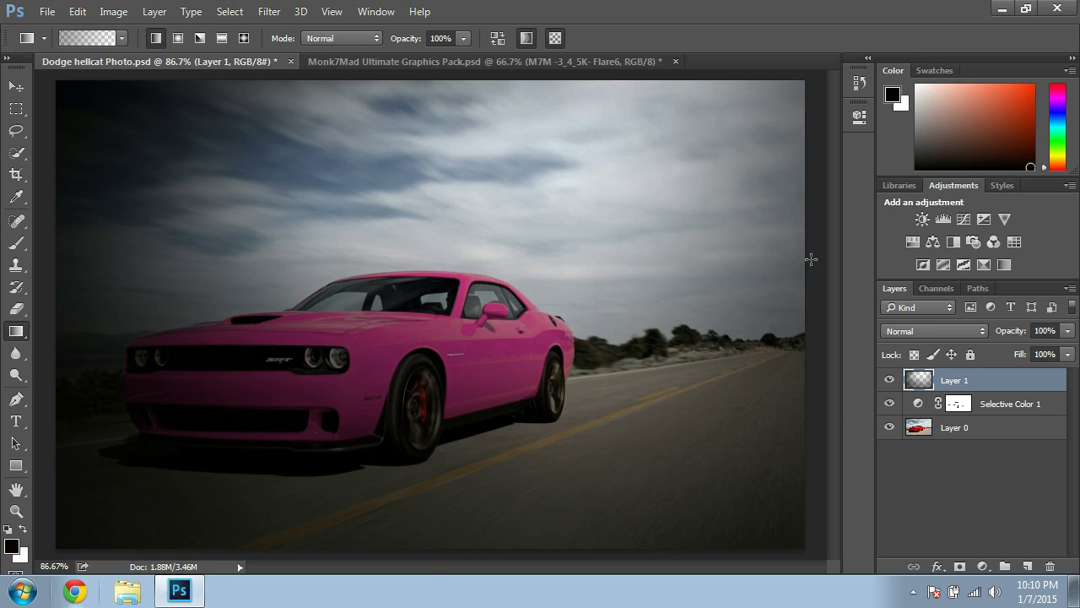
pyautogui.moveTo(810, 255); pyautogui.dragTo(658, 267)
pyautogui.moveTo(756, 91); pyautogui.dragTo(646, 164)
pyautogui.moveTo(459, 103); pyautogui.dragTo(377, 316)
# Lower Layer 1's opacity, then delete it and create a fresh empty Layer 1
pyautogui.click(1068, 331)
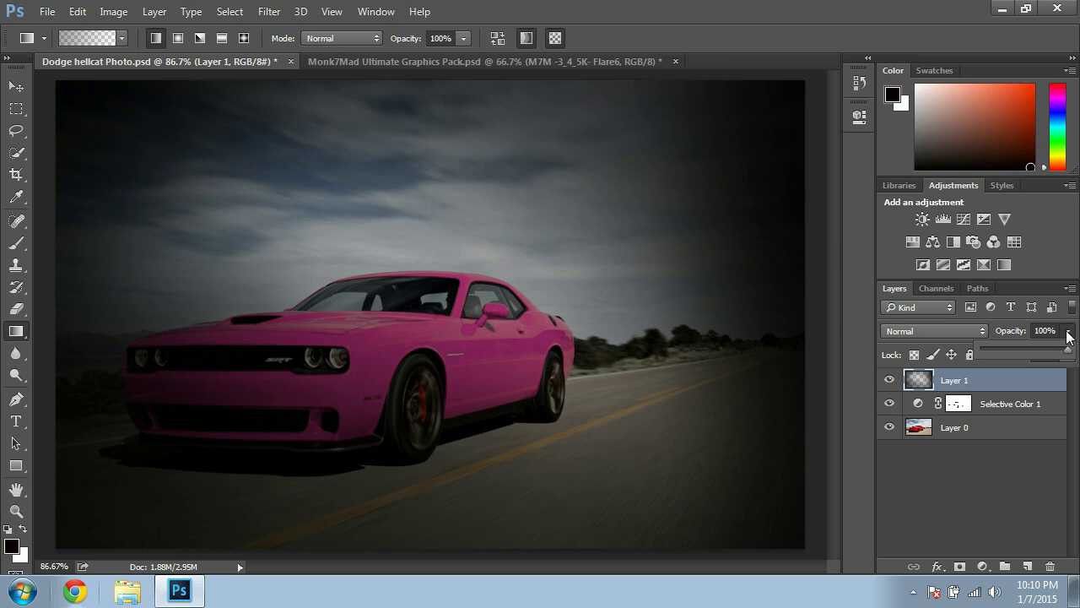
pyautogui.moveTo(1006, 352); pyautogui.dragTo(941, 356)
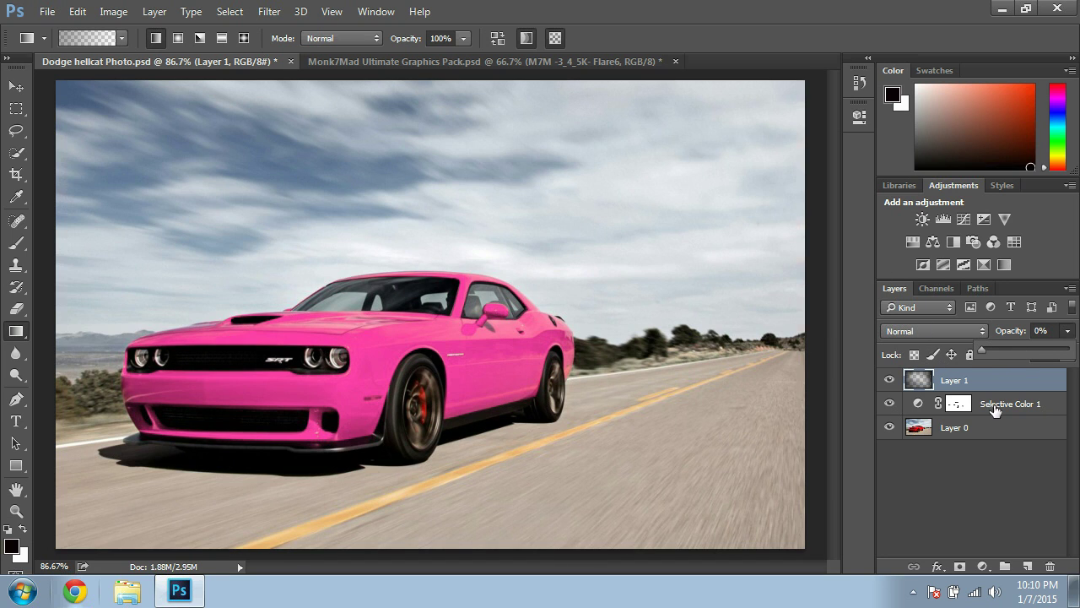
pyautogui.rightClick(979, 381)
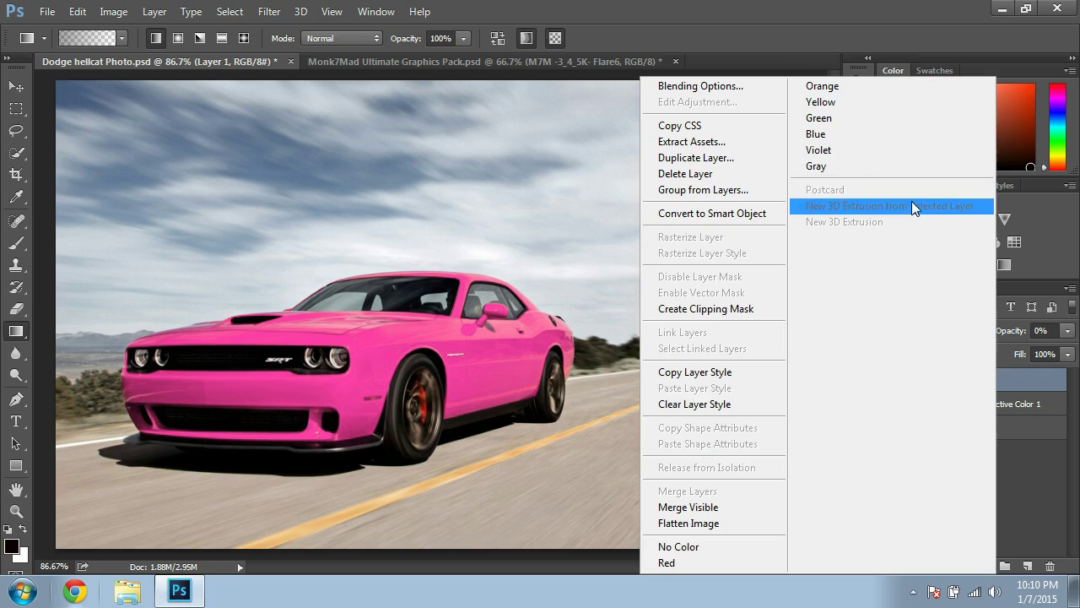
pyautogui.click(730, 173)
pyautogui.click(508, 235)
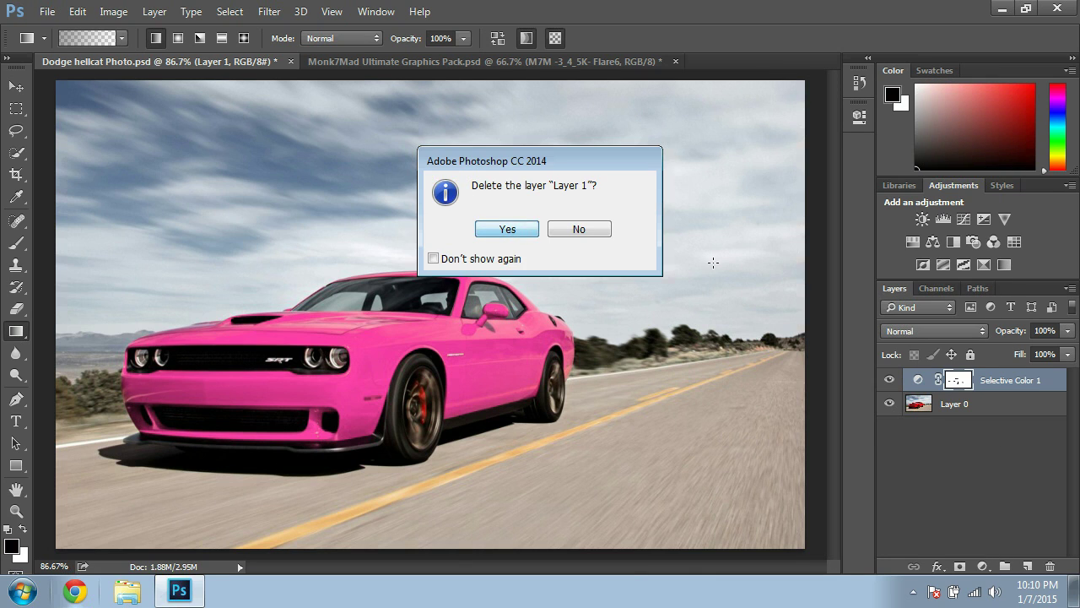
pyautogui.click(1027, 566)
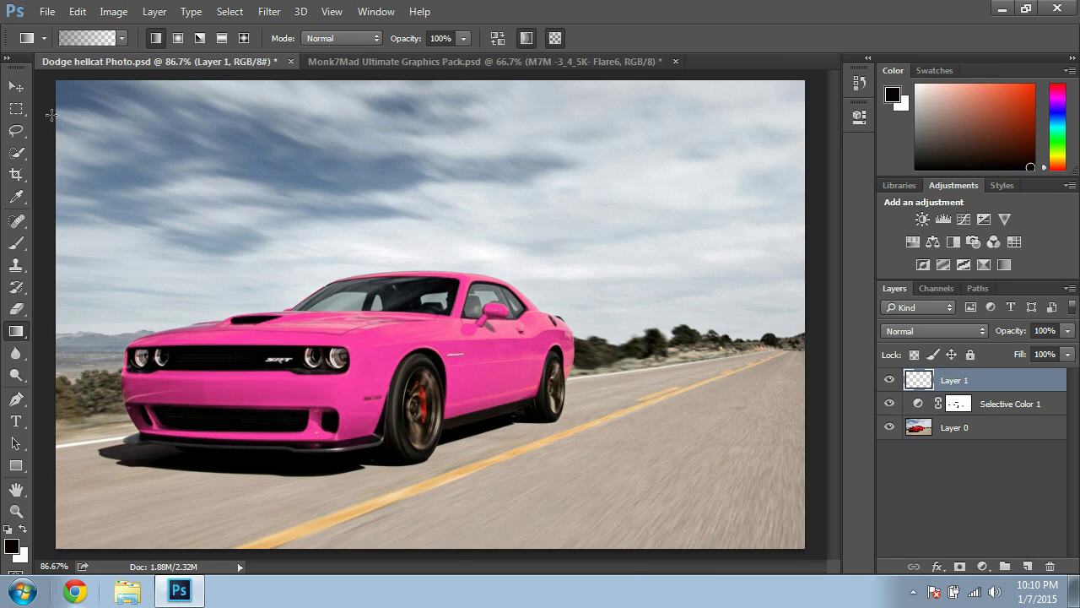
# Darken the top-left sky with gradients, undoing two passes that went too far
pyautogui.moveTo(57, 79)
pyautogui.mouseDown()
pyautogui.moveTo(108, 99)
pyautogui.moveTo(200, 180)
pyautogui.moveTo(221, 231)
pyautogui.mouseUp()
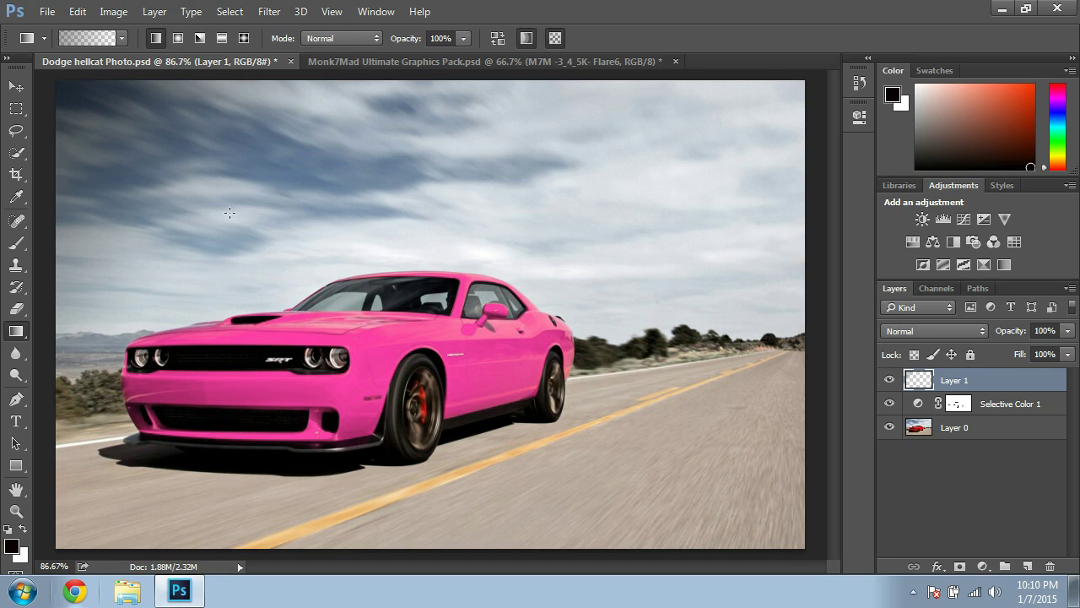
pyautogui.moveTo(187, 79); pyautogui.dragTo(238, 158)
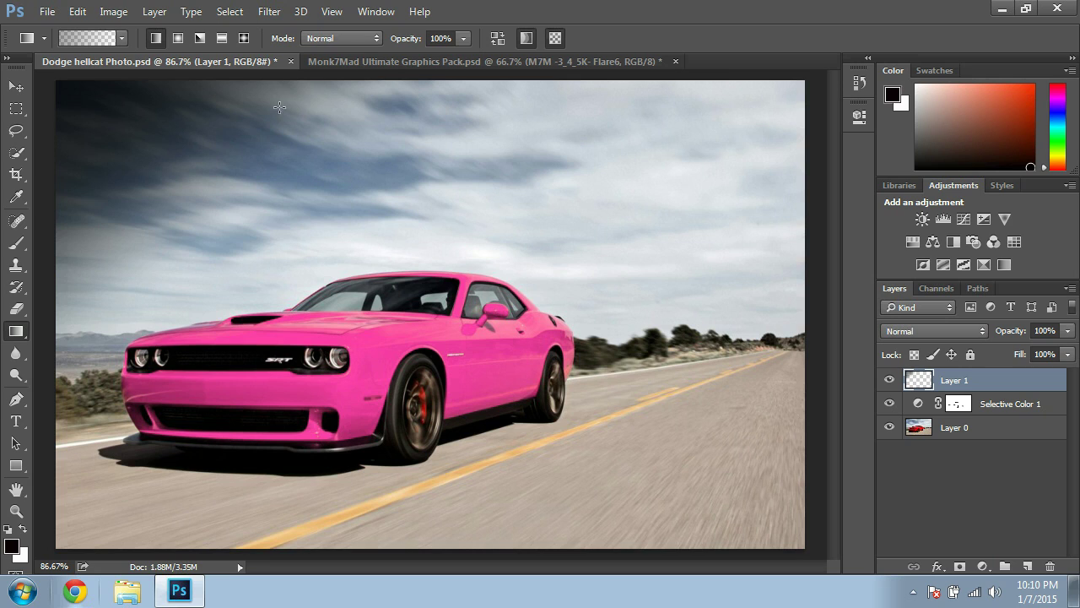
pyautogui.moveTo(297, 76); pyautogui.dragTo(337, 163)
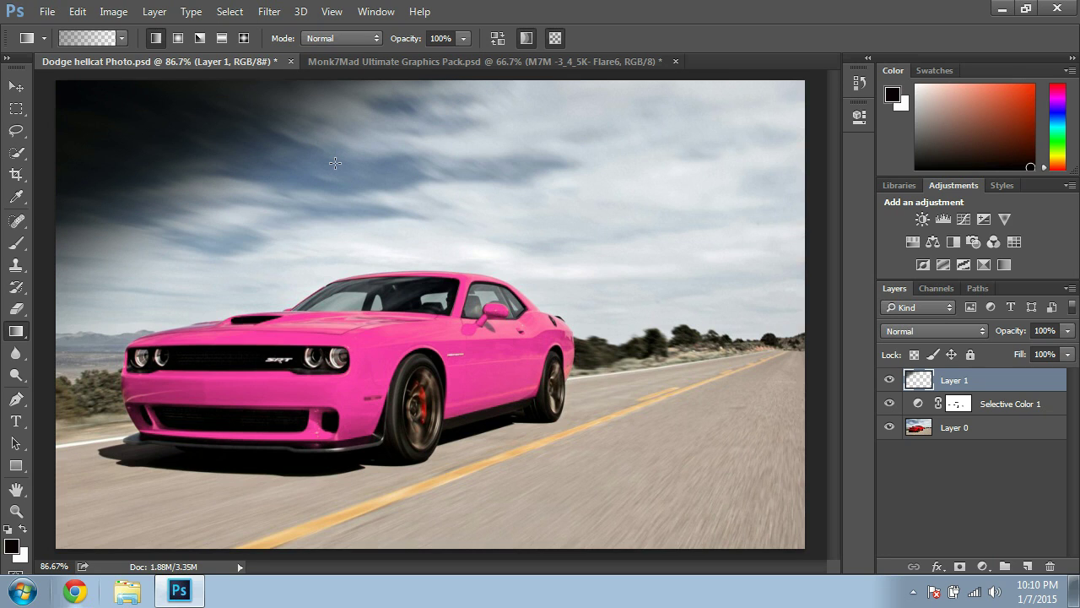
pyautogui.click(77, 11)
pyautogui.click(112, 56)
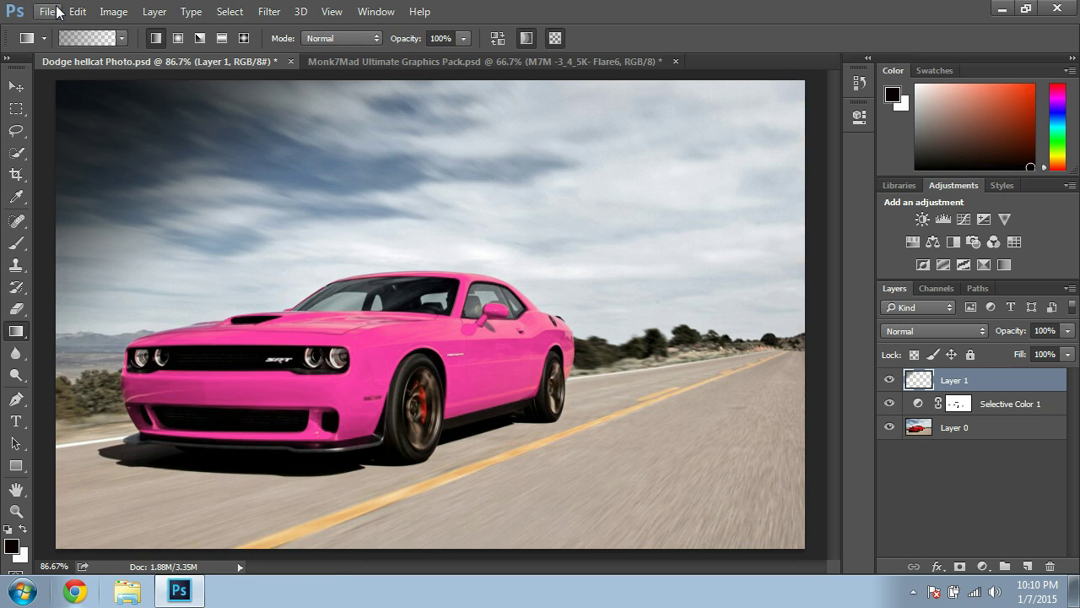
pyautogui.click(78, 11)
pyautogui.click(116, 57)
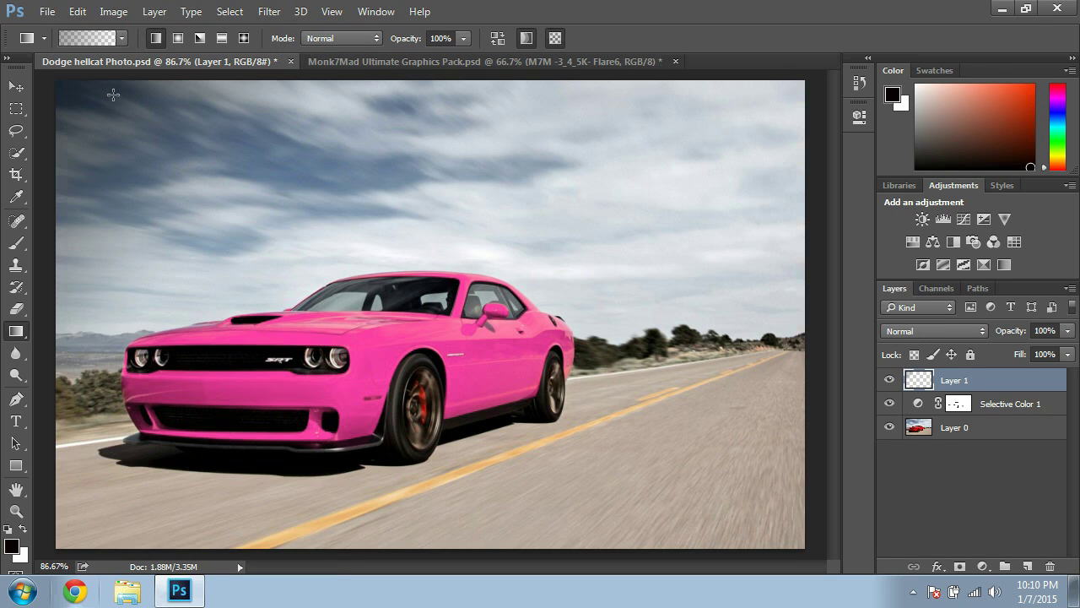
# Darken the upper sky, bottom corners, left and right edges, top-right and top edge
pyautogui.moveTo(232, 78); pyautogui.dragTo(254, 219)
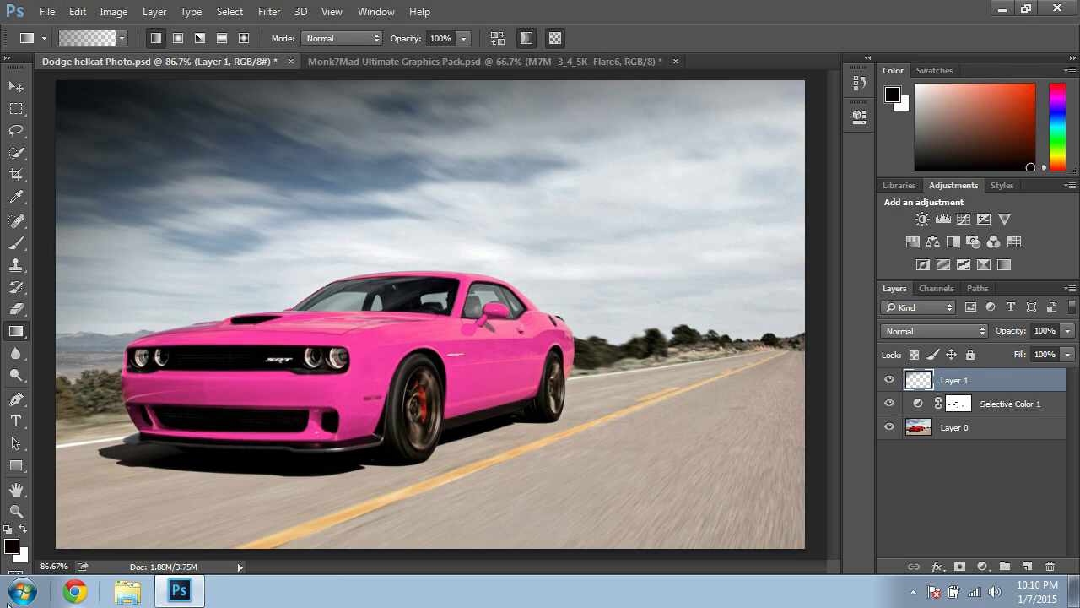
pyautogui.moveTo(56, 551); pyautogui.dragTo(103, 505)
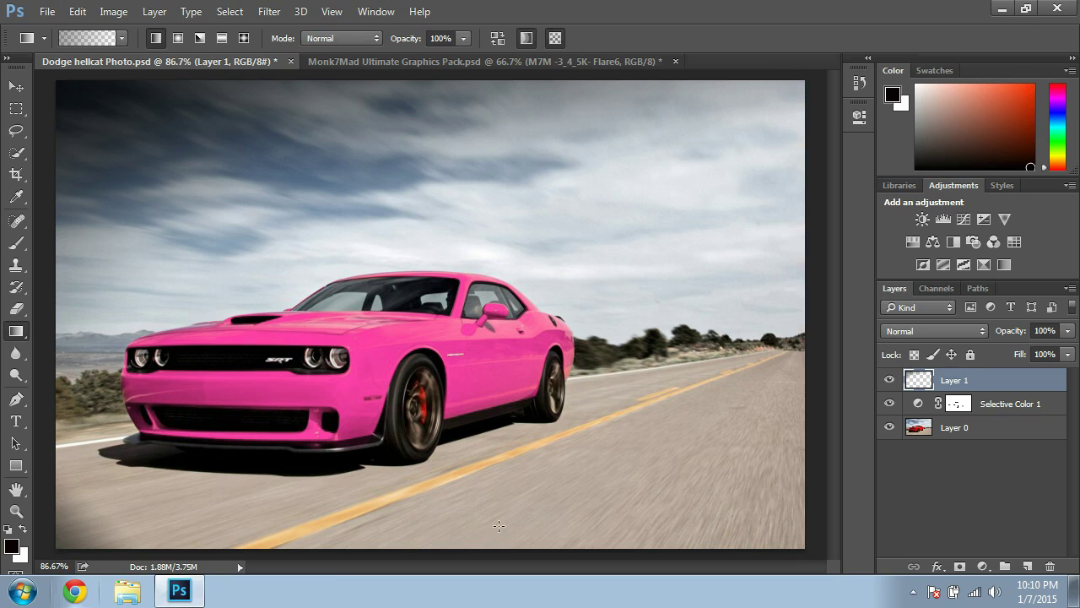
pyautogui.moveTo(44, 371); pyautogui.dragTo(128, 375)
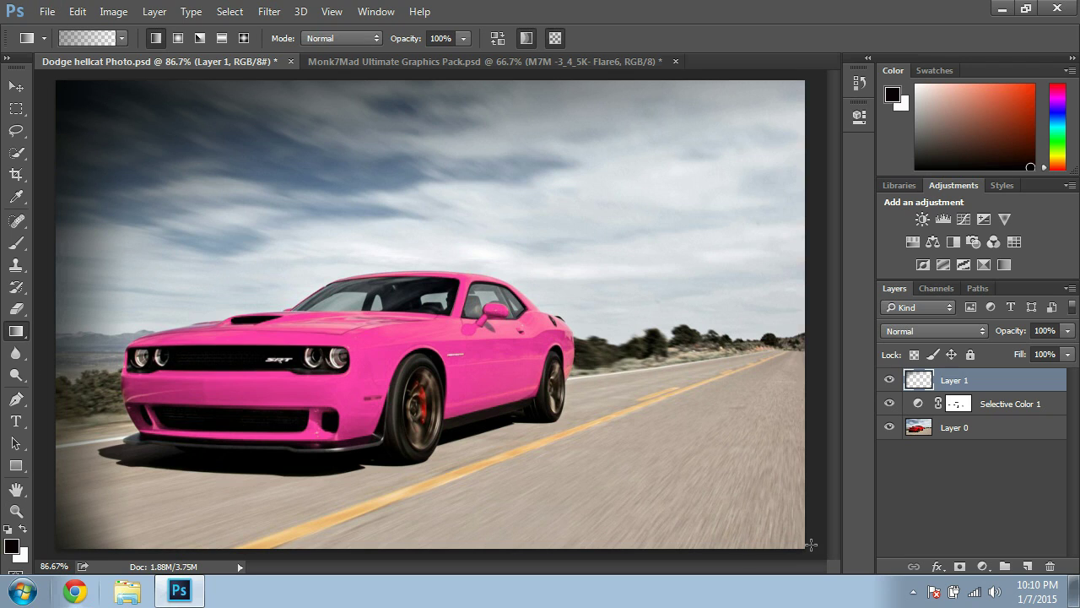
pyautogui.moveTo(810, 544); pyautogui.dragTo(628, 474)
pyautogui.moveTo(828, 252); pyautogui.dragTo(724, 274)
pyautogui.moveTo(684, 82); pyautogui.dragTo(567, 150)
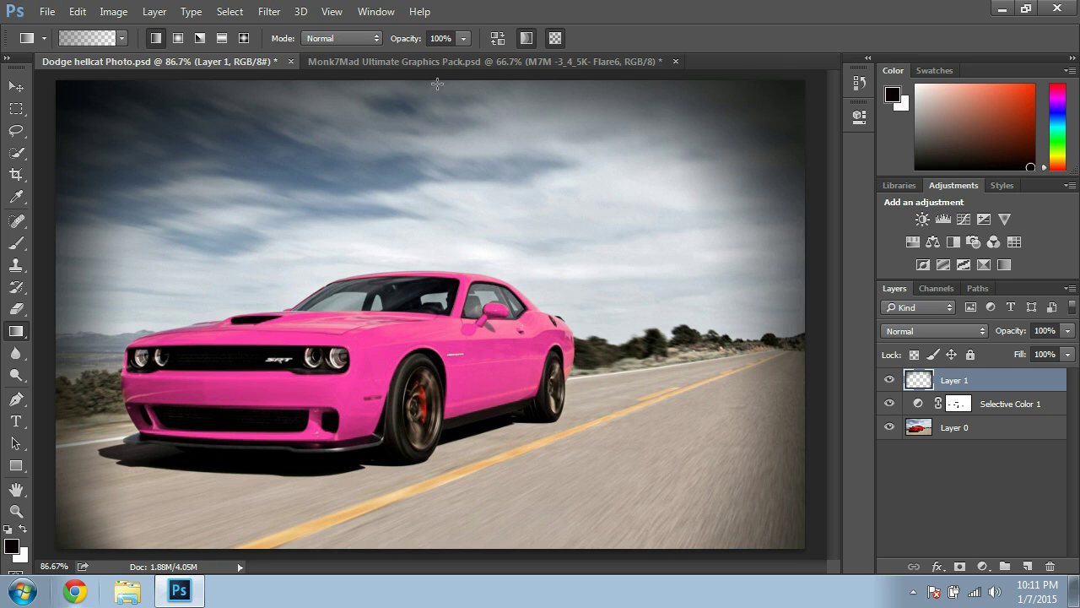
pyautogui.moveTo(448, 79); pyautogui.dragTo(454, 160)
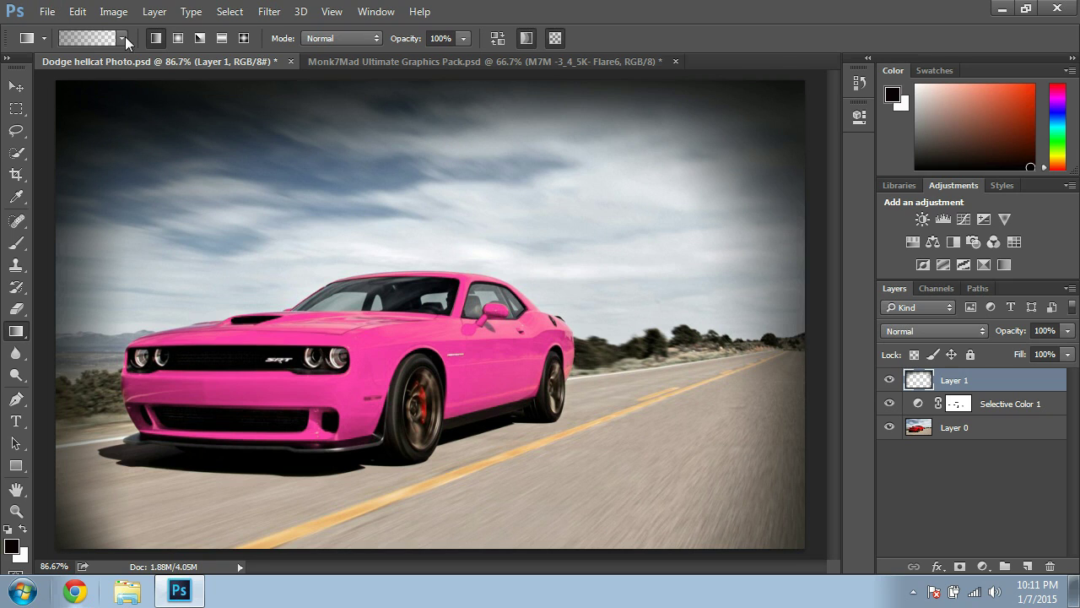
# Replace Layer 1 with a fresh one and fade black over the top-left sky and top edge
pyautogui.rightClick(983, 381)
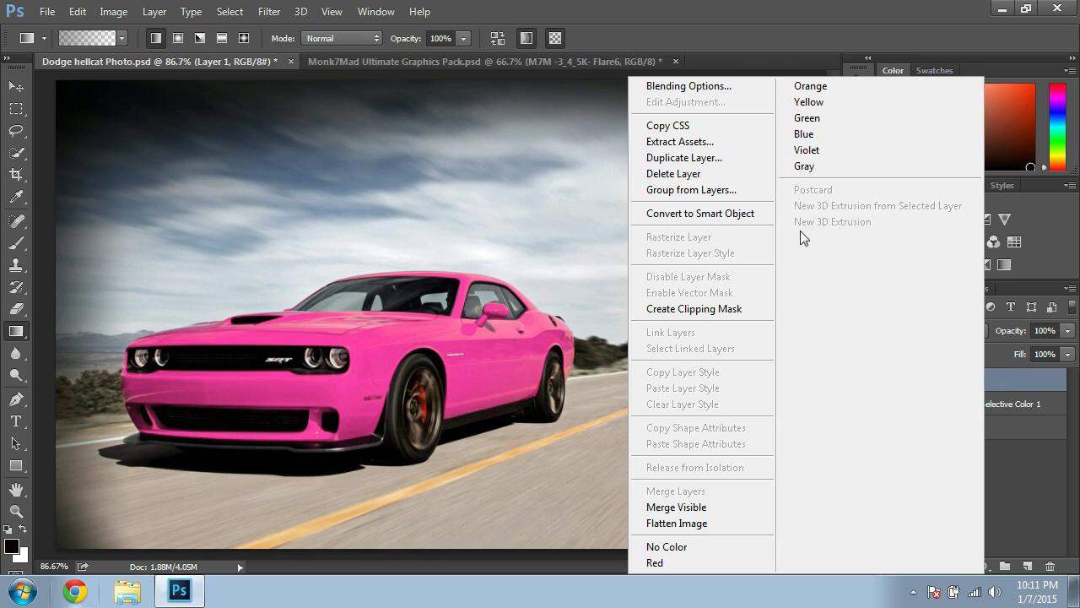
pyautogui.click(671, 173)
pyautogui.click(489, 226)
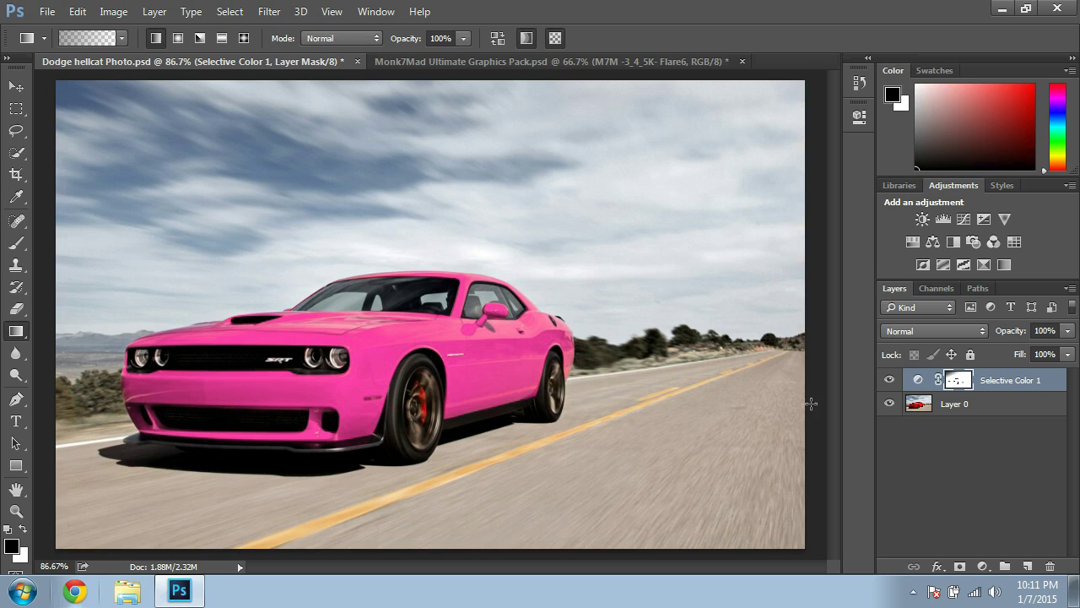
pyautogui.click(1027, 566)
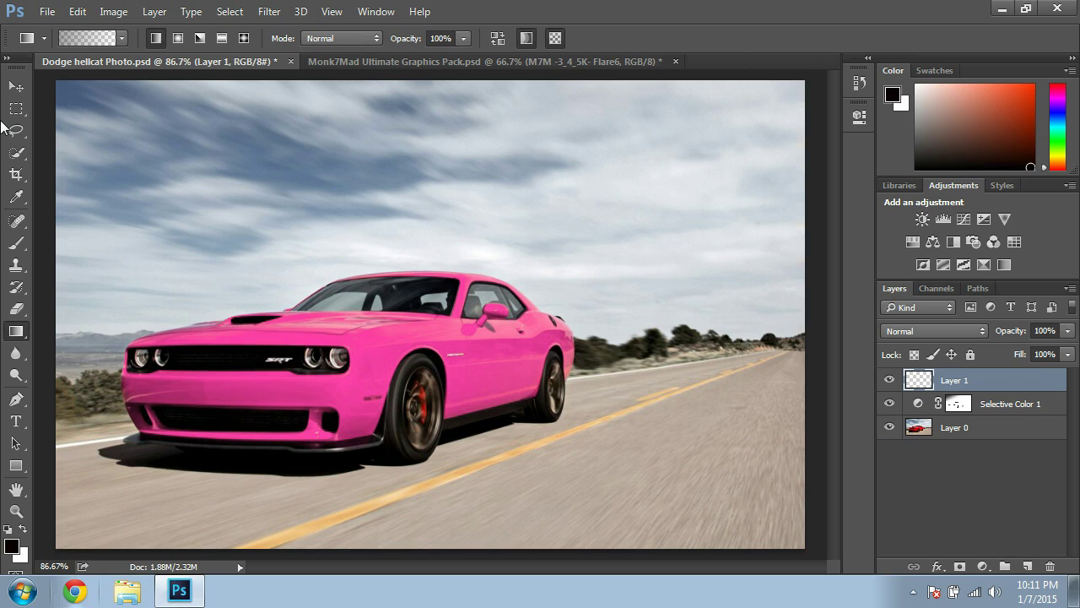
pyautogui.moveTo(54, 74); pyautogui.dragTo(217, 213)
pyautogui.moveTo(184, 79); pyautogui.dragTo(188, 219)
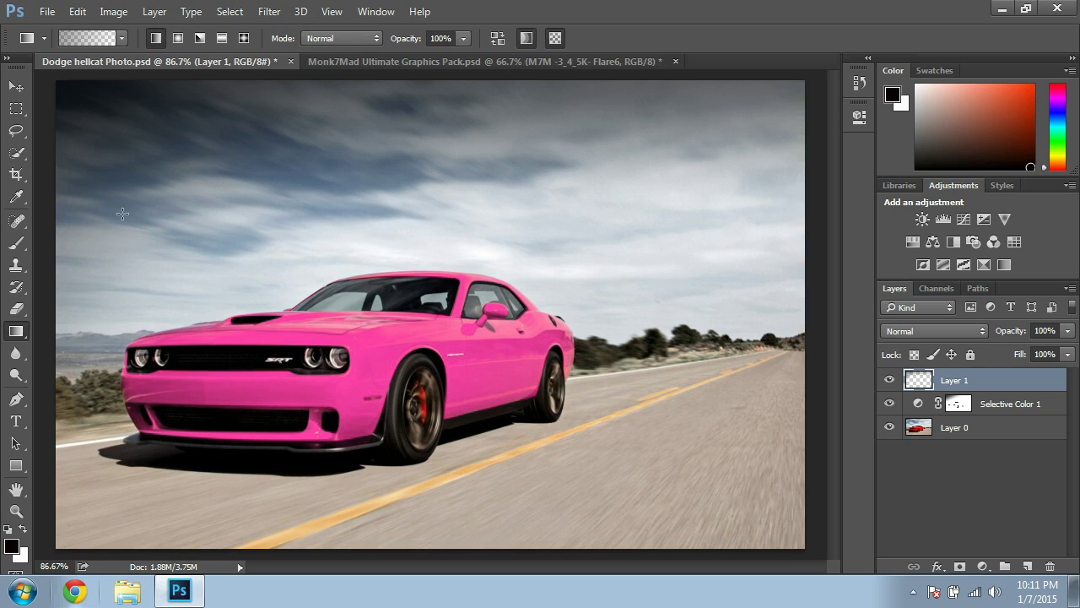
# On new Layer 2, darken the bottom-left, bottom-right and top-right corners at 43% opacity
pyautogui.click(1027, 567)
pyautogui.moveTo(54, 546); pyautogui.dragTo(146, 462)
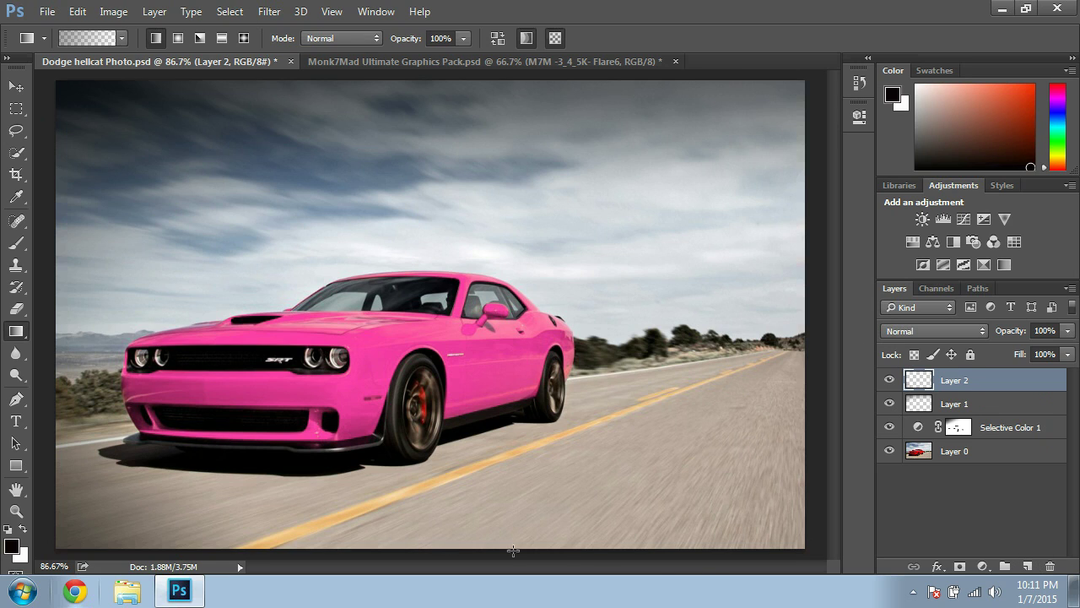
pyautogui.moveTo(808, 541); pyautogui.dragTo(675, 398)
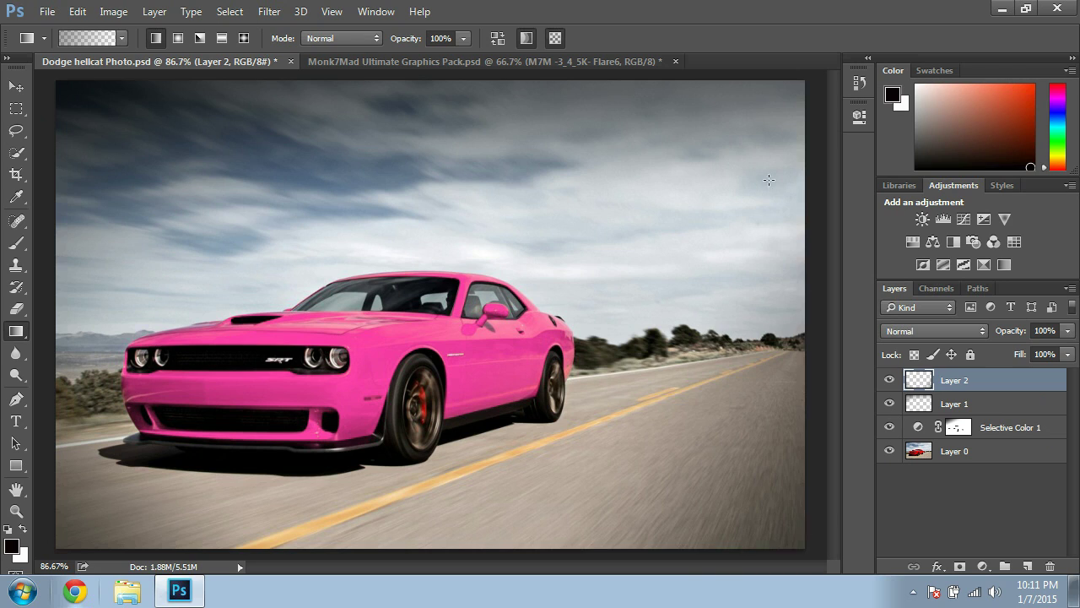
pyautogui.moveTo(805, 80); pyautogui.dragTo(648, 233)
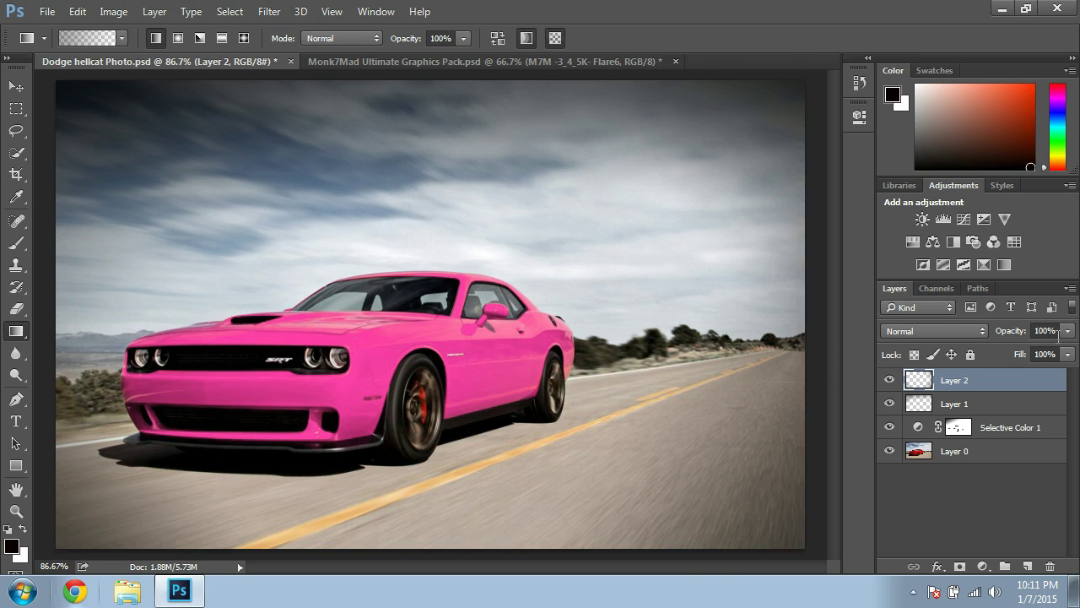
pyautogui.click(1067, 330)
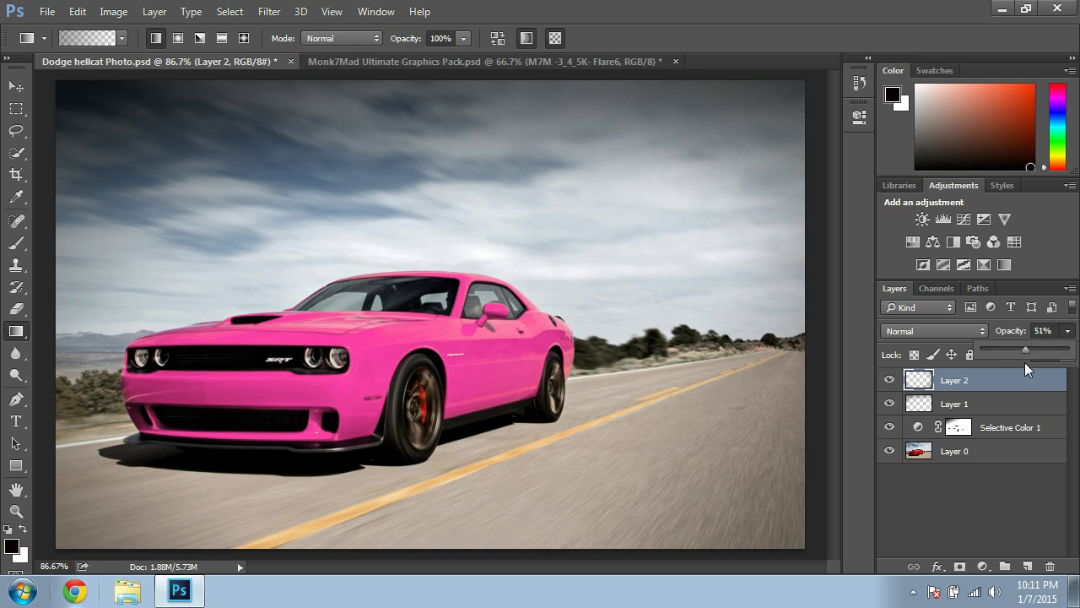
pyautogui.moveTo(1024, 361); pyautogui.dragTo(1019, 363)
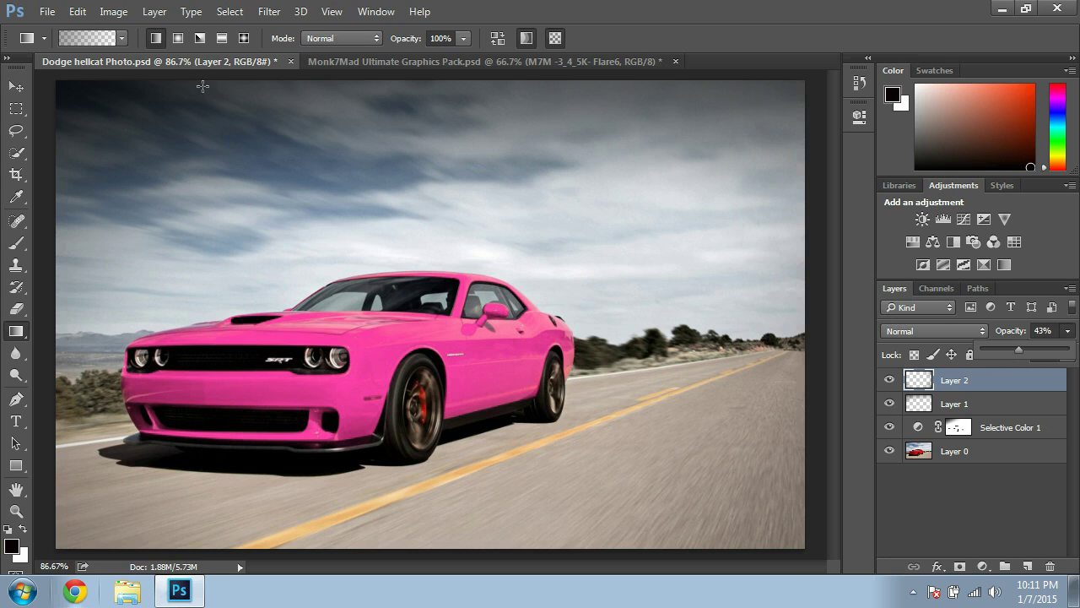
# Apply a Filter > Render > Lens Flare to the photo
pyautogui.click(266, 10)
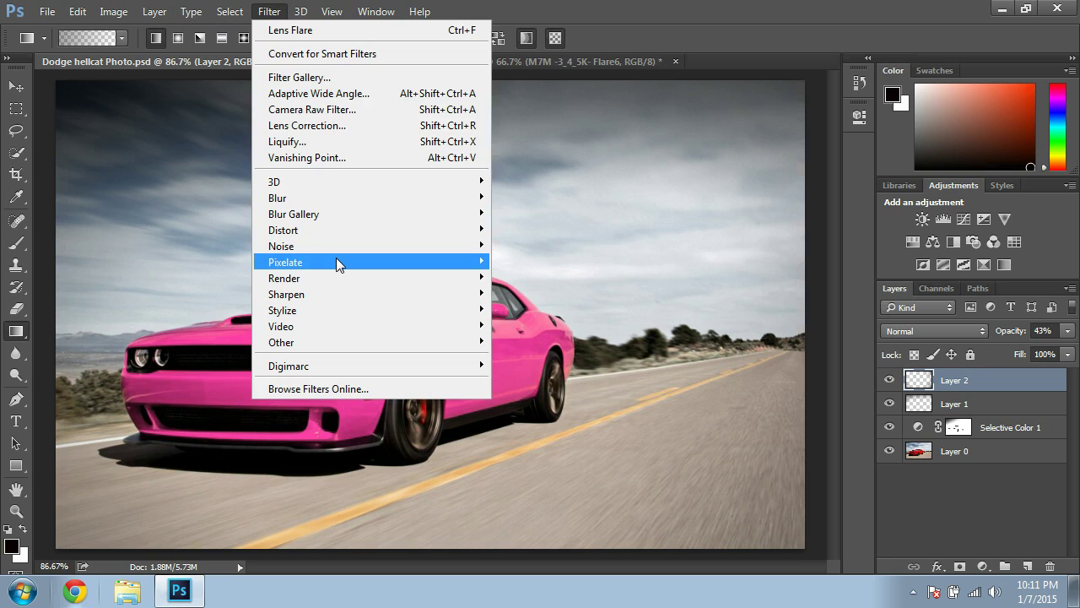
pyautogui.moveTo(337, 276)
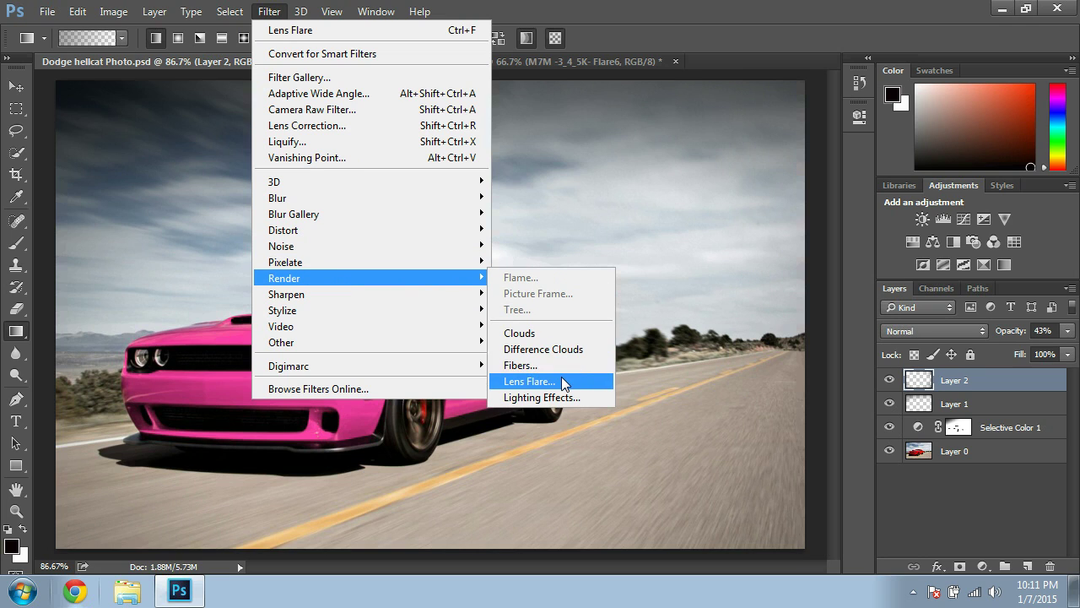
pyautogui.click(530, 380)
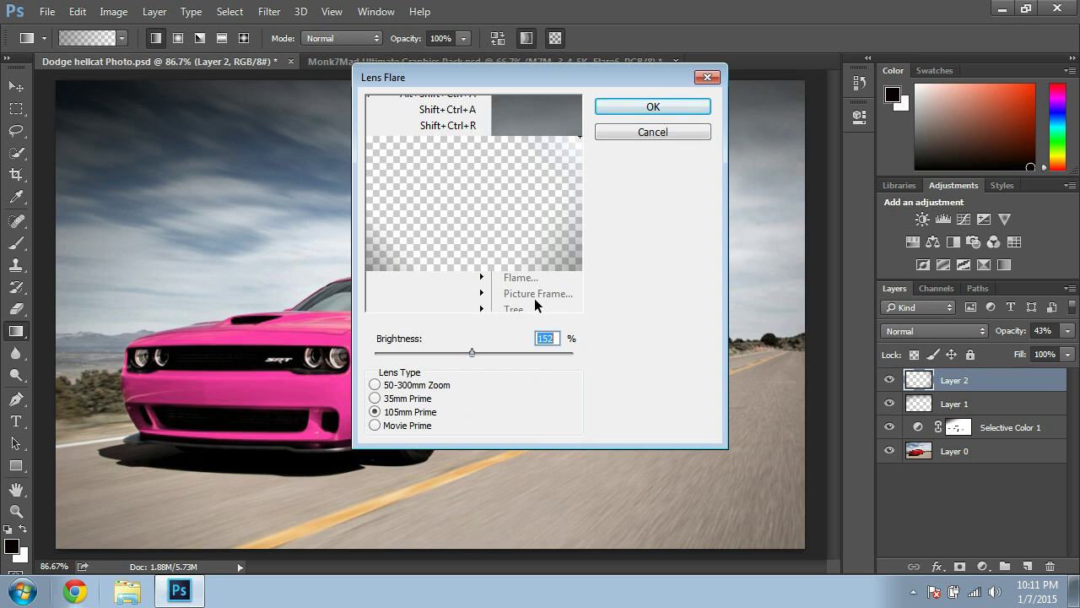
pyautogui.click(541, 161)
pyautogui.click(640, 107)
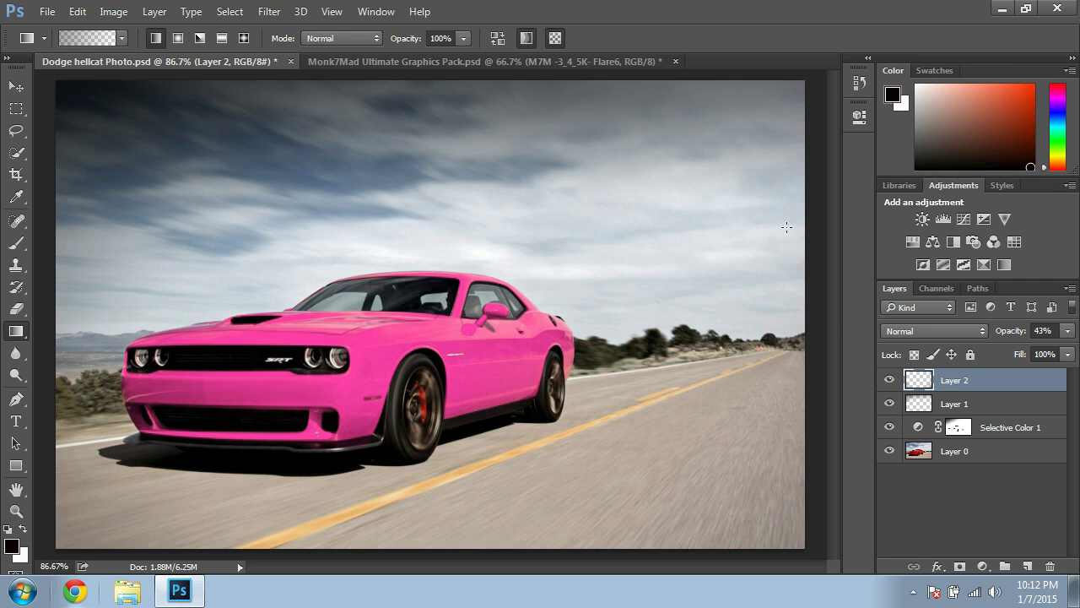
# Undo the lens flare and add an empty Layer 3 on top
pyautogui.click(78, 12)
pyautogui.click(84, 60)
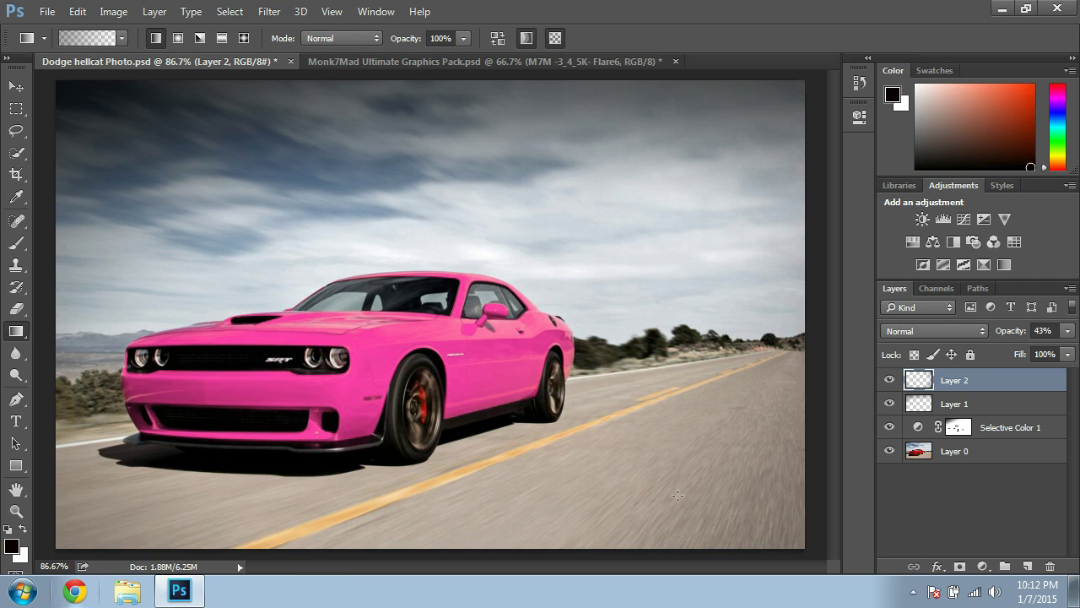
pyautogui.click(1027, 566)
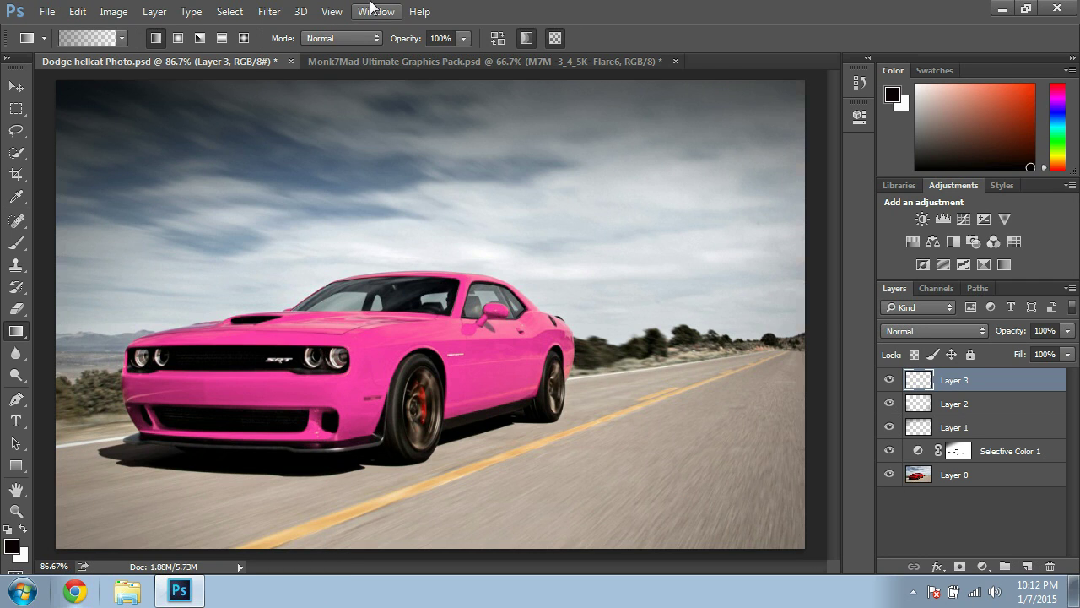
# Set Layer 3's blend mode to Screen
pyautogui.click(948, 307)
pyautogui.click(978, 334)
pyautogui.click(979, 332)
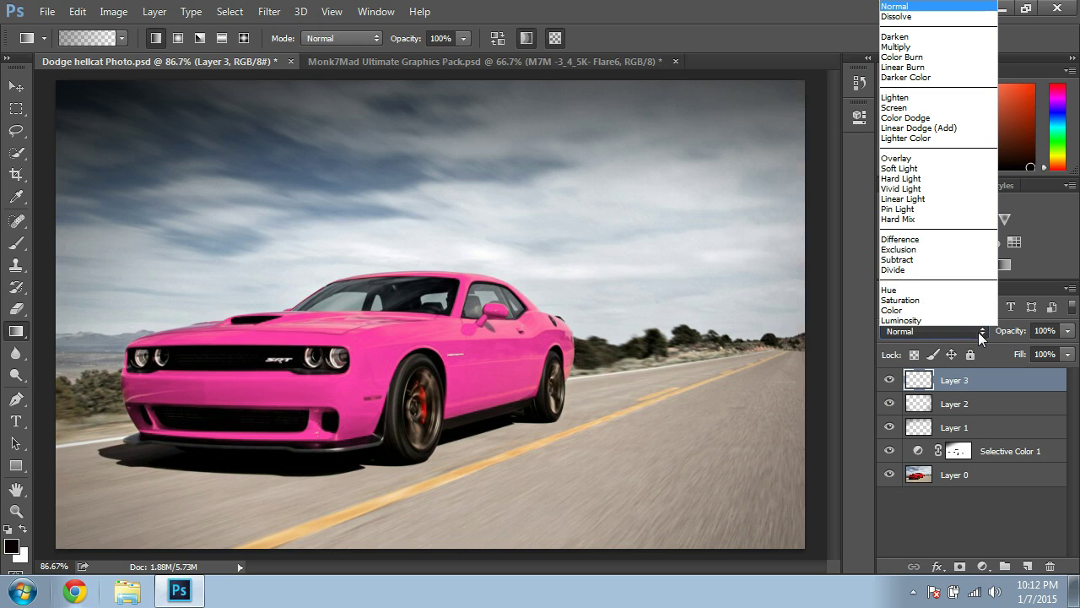
pyautogui.click(910, 108)
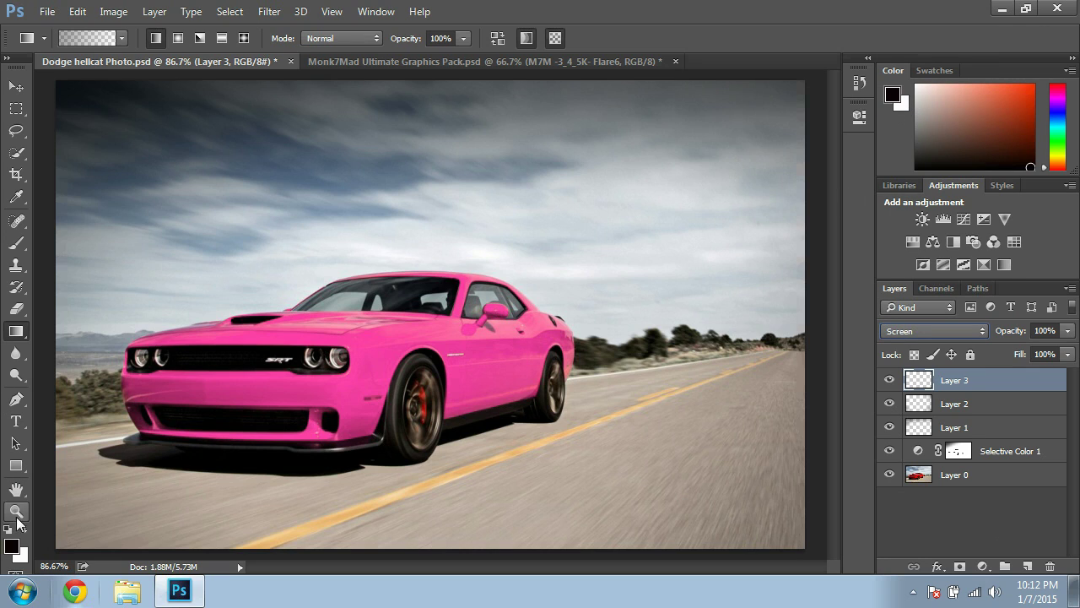
# Set up a soft 79 px brush at 0% hardness, sampling a colour from the image
pyautogui.click(16, 242)
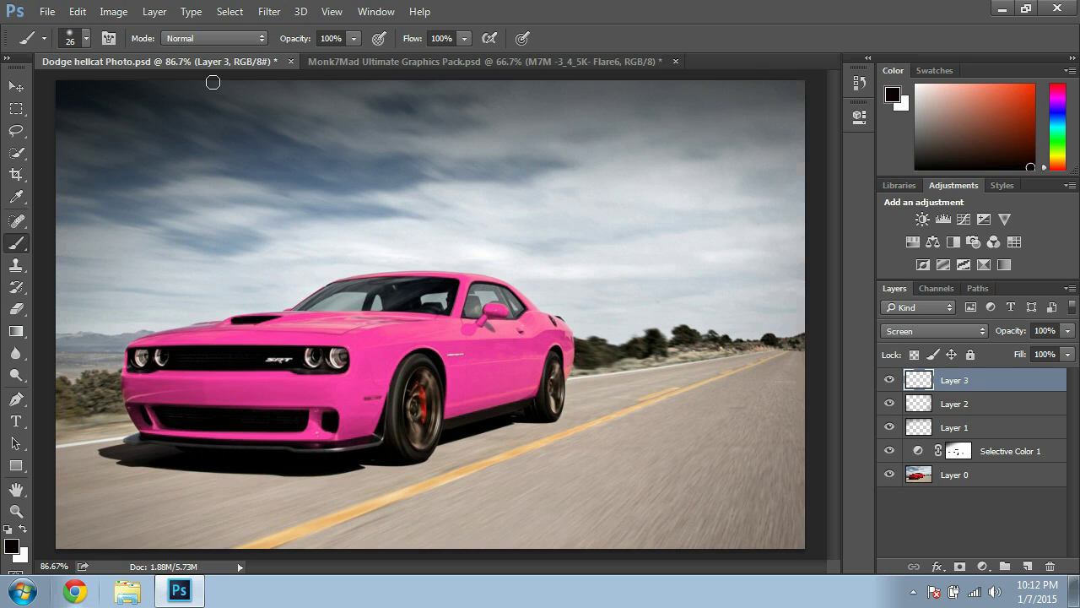
pyautogui.click(86, 38)
pyautogui.click(136, 90)
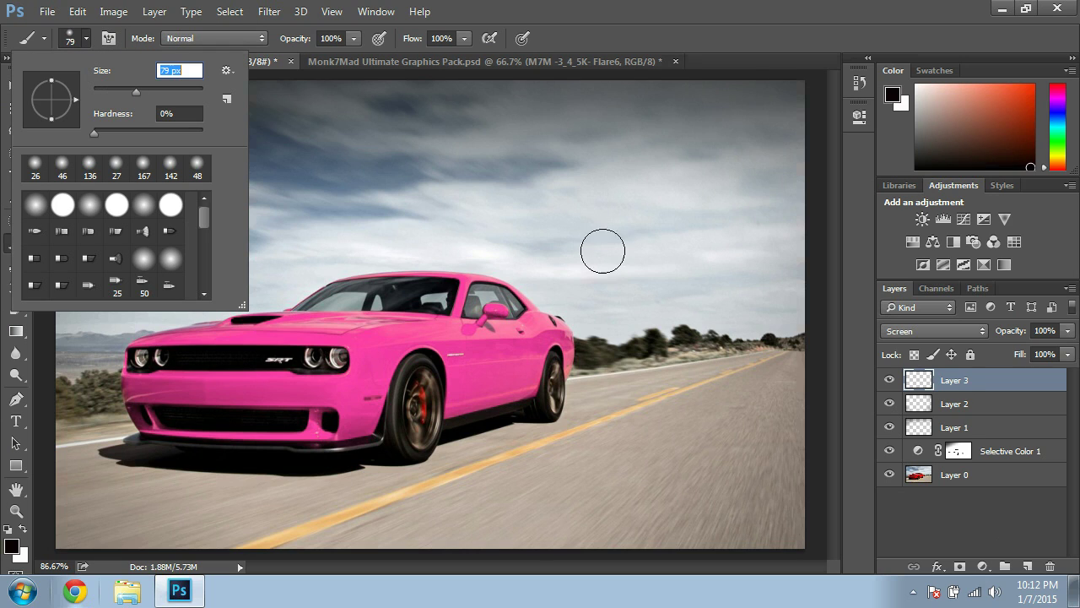
pyautogui.click(602, 250)
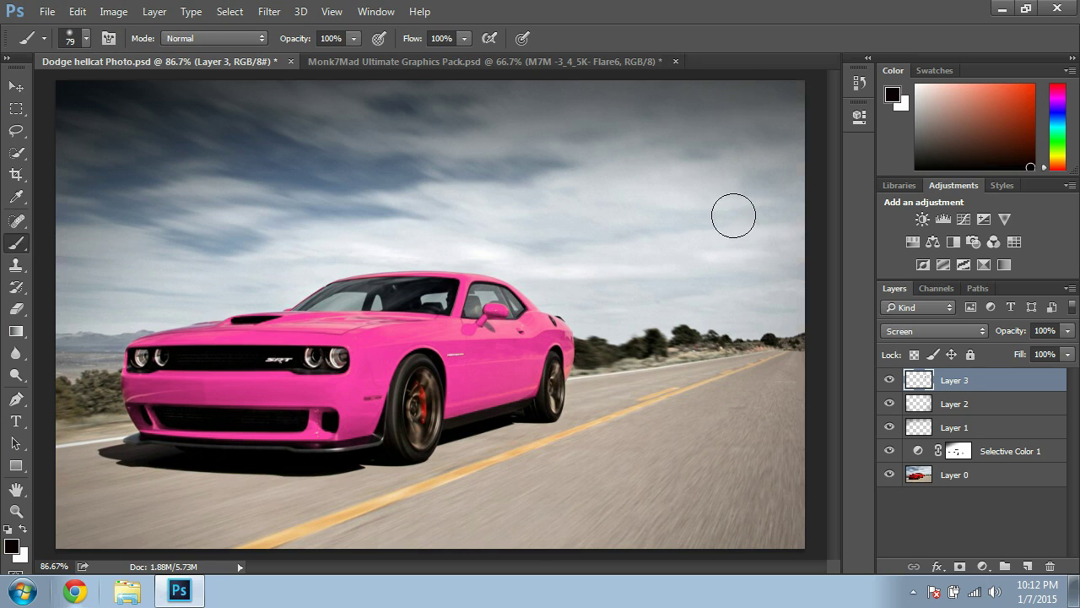
pyautogui.click(15, 197)
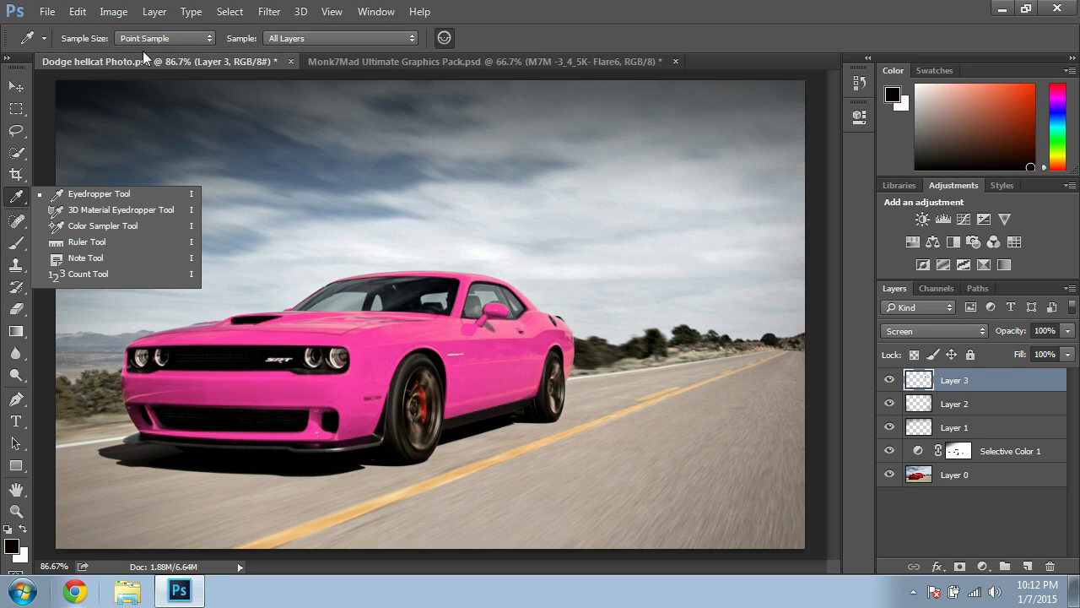
pyautogui.click(18, 246)
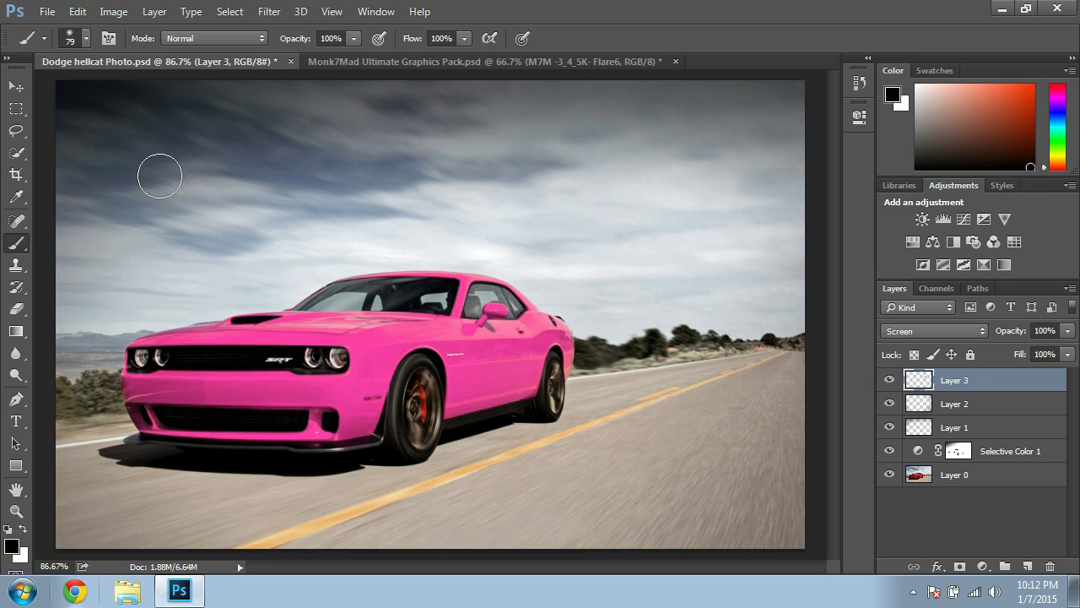